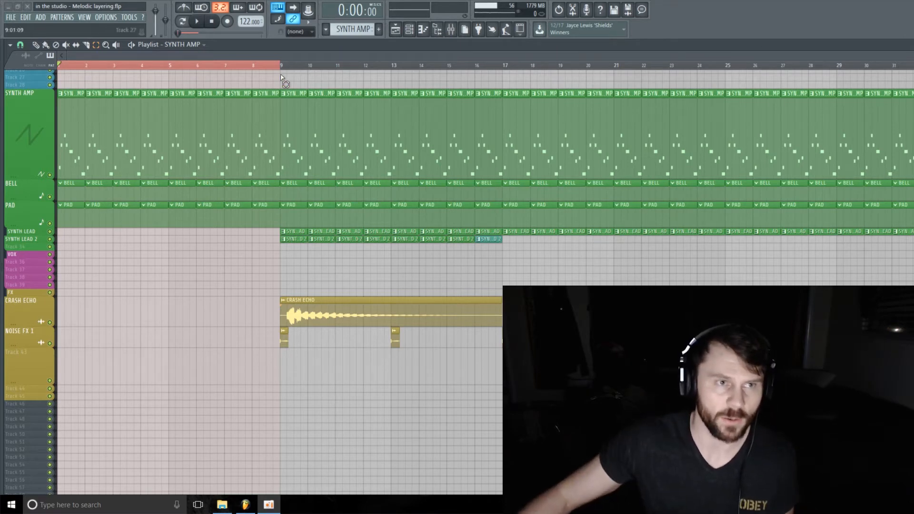
Play the opening bars of the arrangement and stop playback
left_click(197, 22)
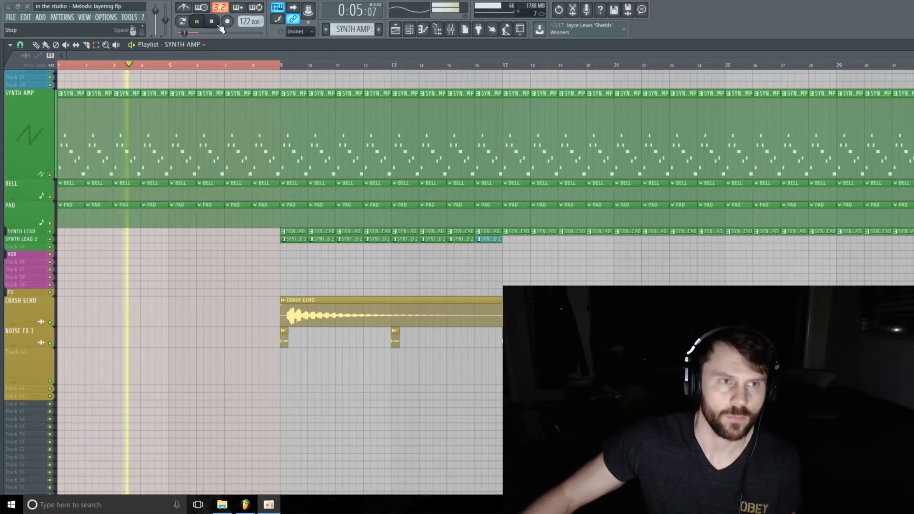
left_click(218, 25)
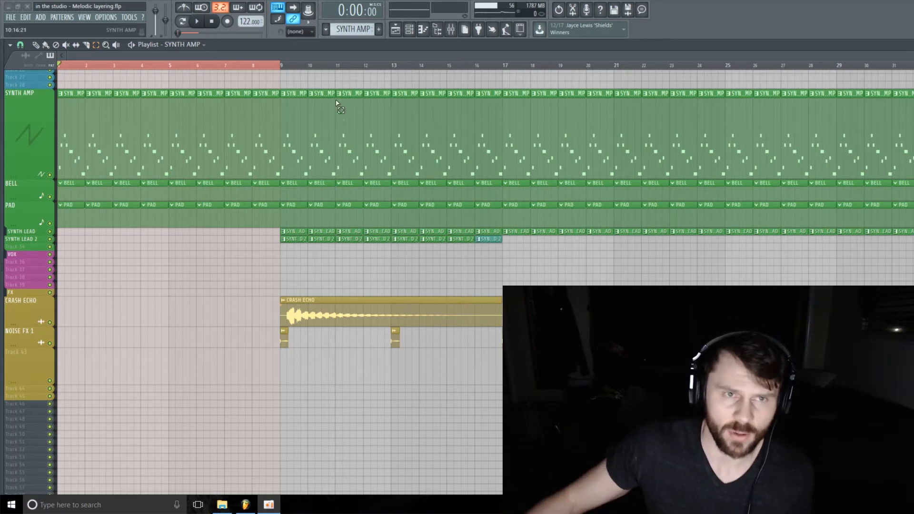
Switch to the PAD pattern and open the PAD channel's instrument from the channel rack
left_click(410, 31)
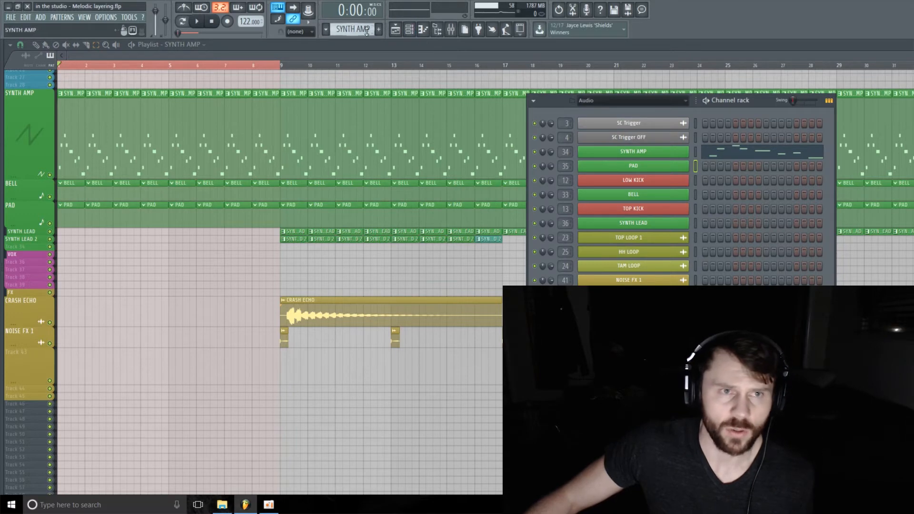
scroll(352, 29, "down", 1)
left_click_drag(773, 106, 722, 84)
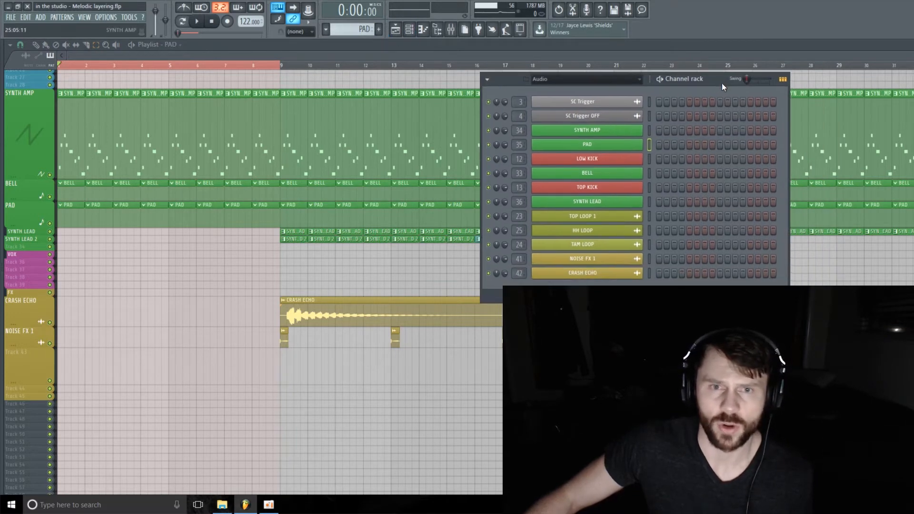
left_click(612, 147)
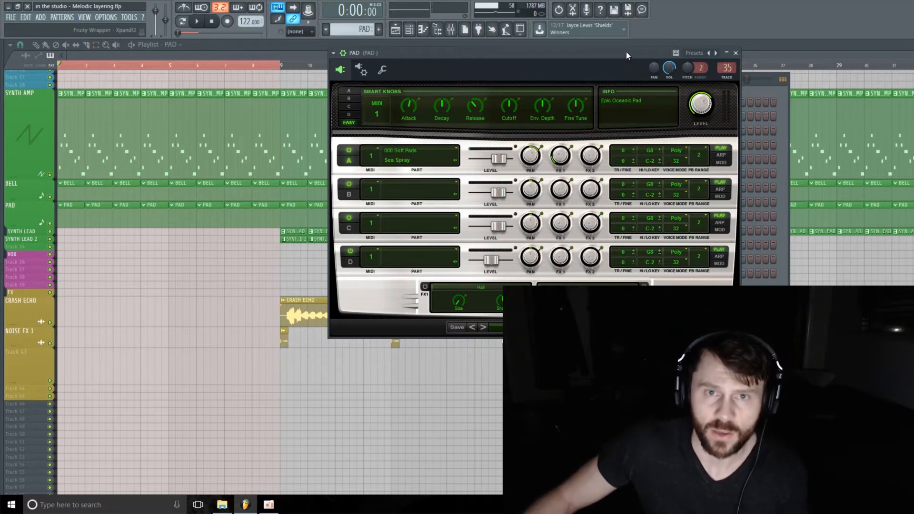
Move the PAD instrument window aside and open the PAD channel's piano roll
left_click_drag(626, 52, 592, 150)
left_click(714, 81)
right_click(614, 142)
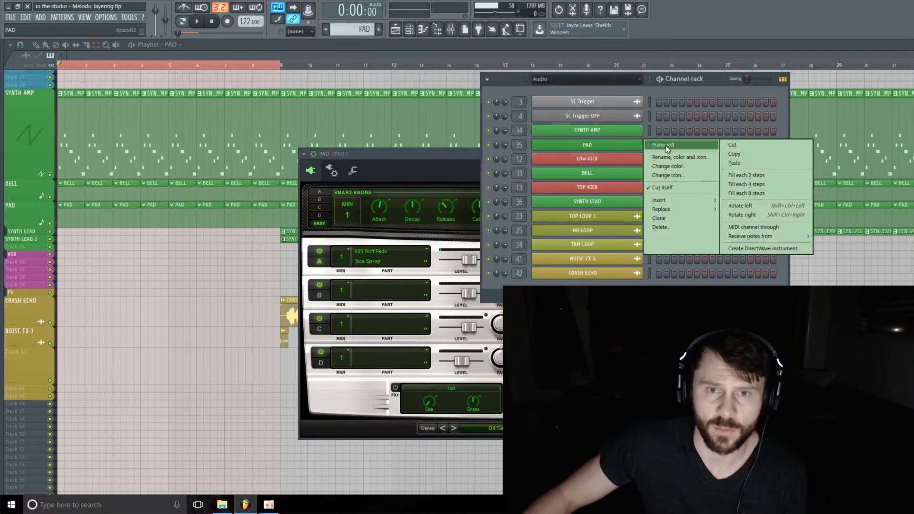
left_click(666, 144)
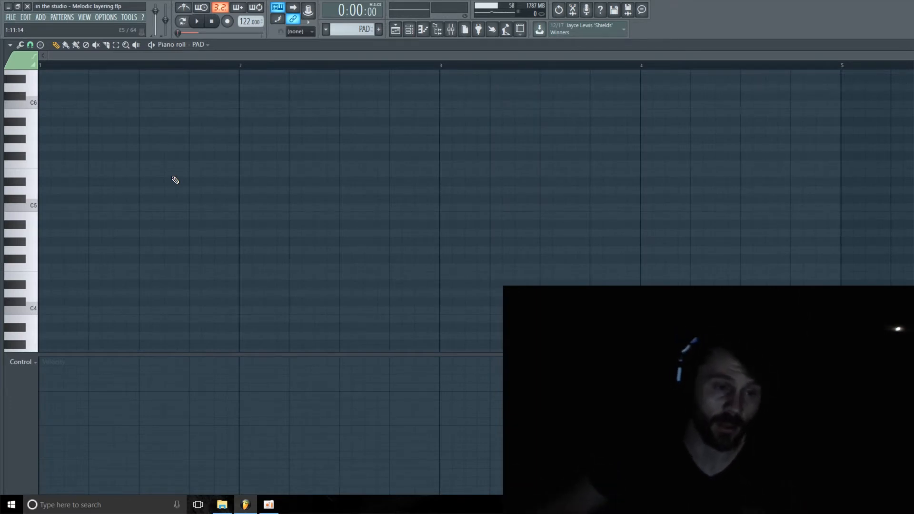
Enter a one-bar chord of D#5, F#5, A#5 and C#6 at bar 1 and play it briefly
left_click(59, 184)
left_click_drag(60, 182, 222, 202)
scroll(78, 238, "up", 3)
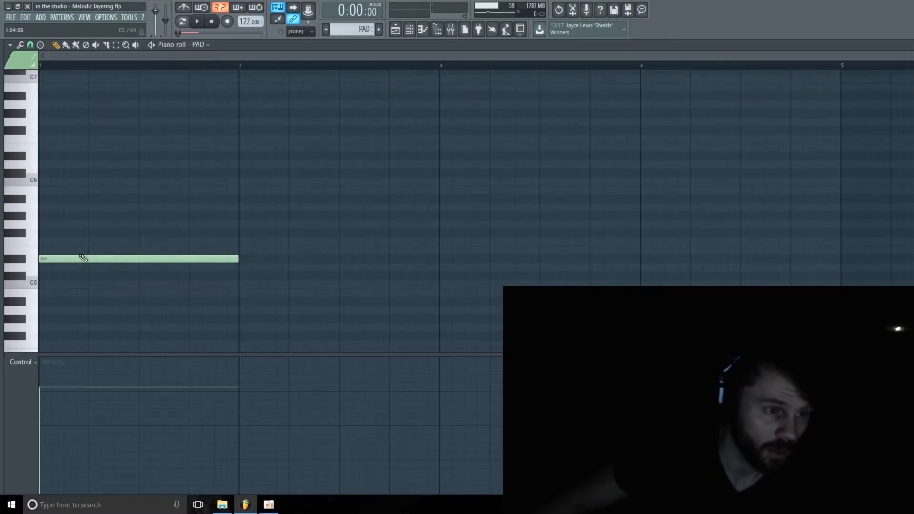
scroll(62, 257, "down", 1)
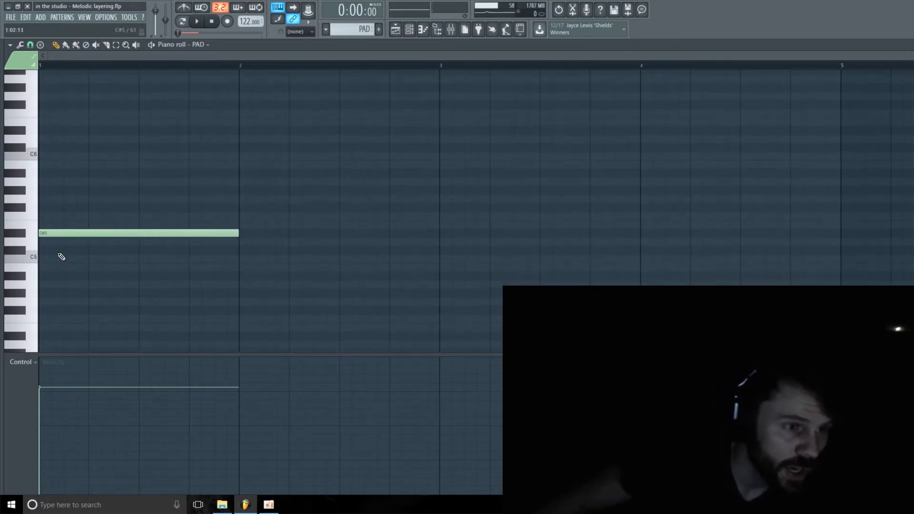
left_click(44, 207)
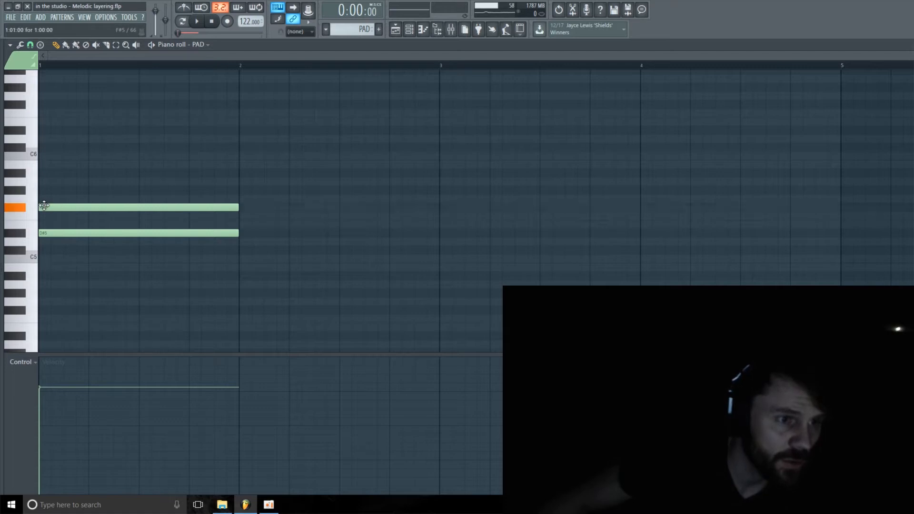
left_click(62, 173)
left_click_drag(63, 171, 39, 165)
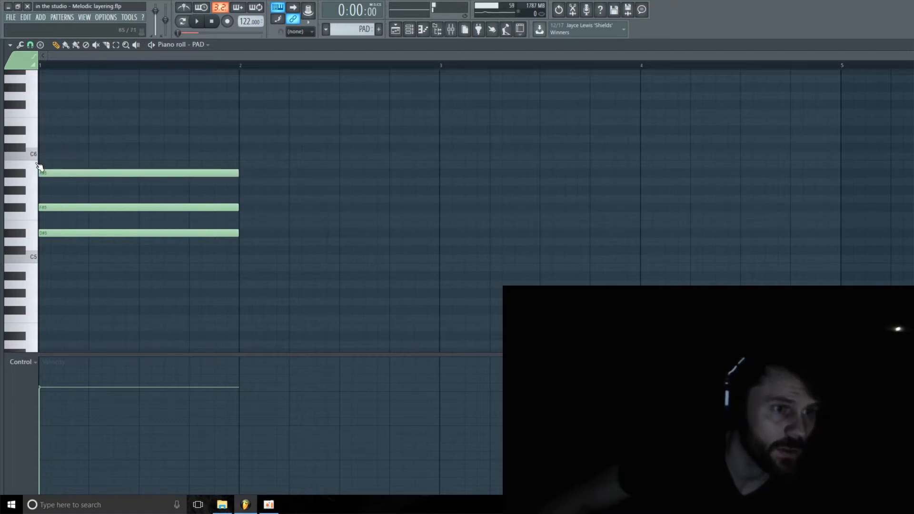
left_click(66, 130)
left_click_drag(95, 127, 62, 147)
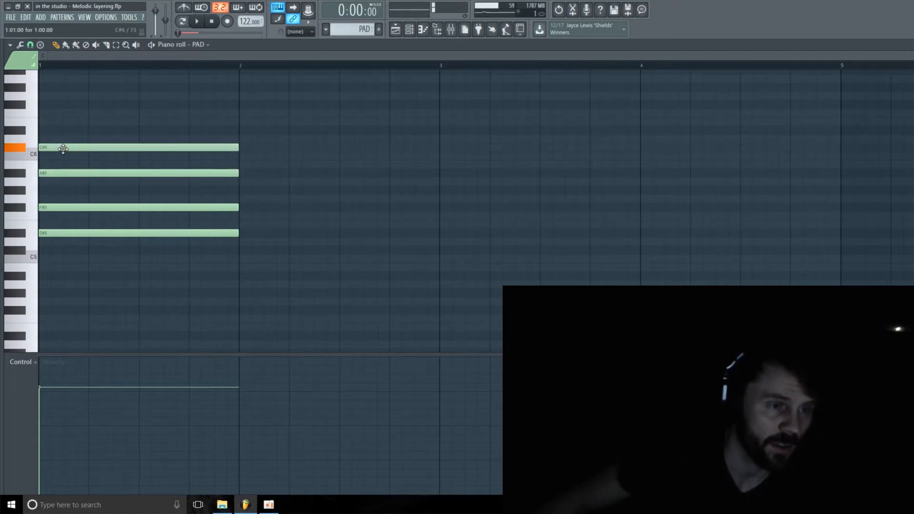
scroll(117, 157, "down", 2)
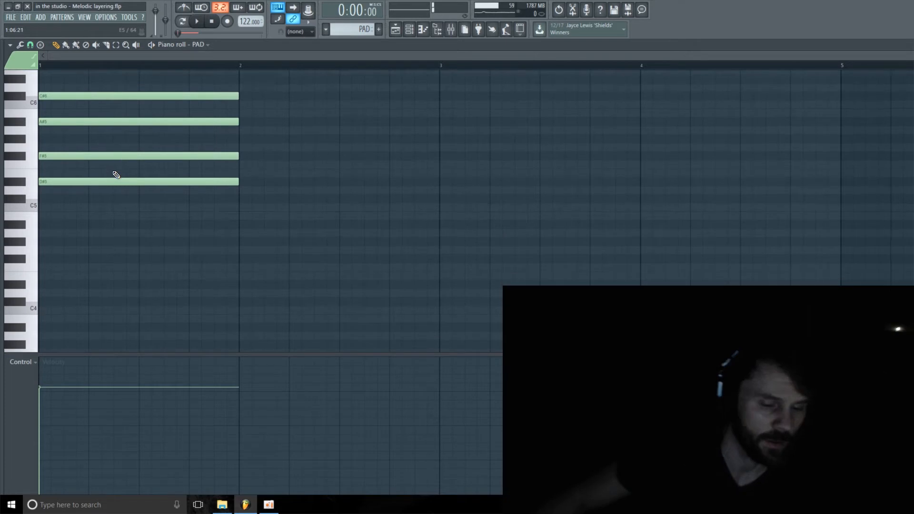
left_click(194, 24)
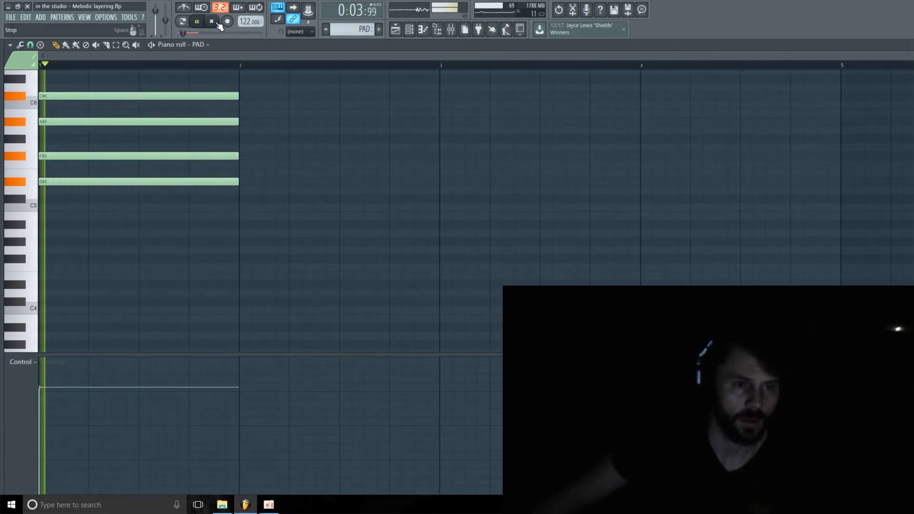
left_click(217, 22)
Add a one-bar D#4 bass note at bar 1, an octave below the chord's lowest note
scroll(182, 258, "up", 2)
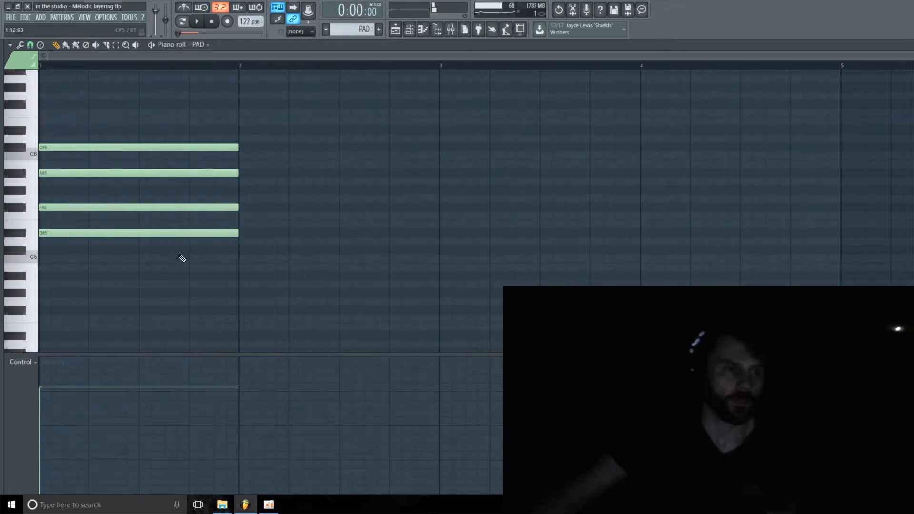
scroll(182, 253, "down", 3)
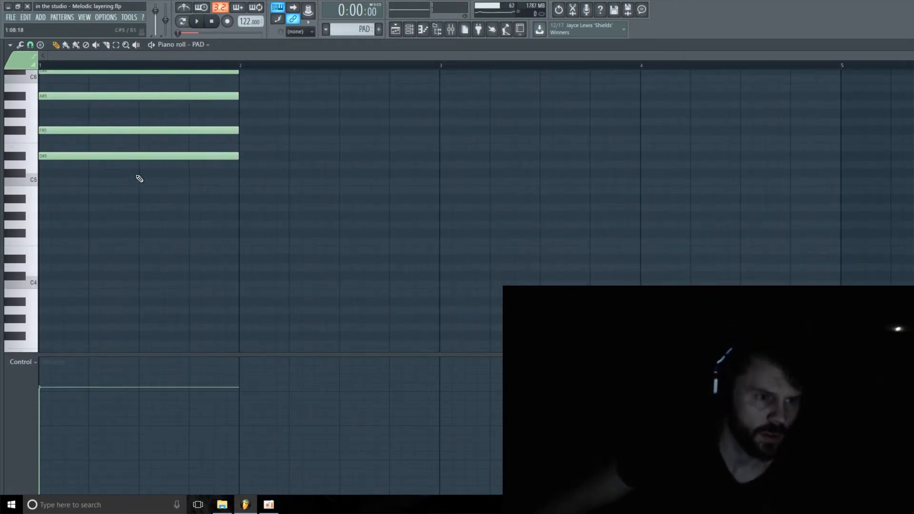
left_click(70, 259)
left_click_drag(106, 257, 72, 258)
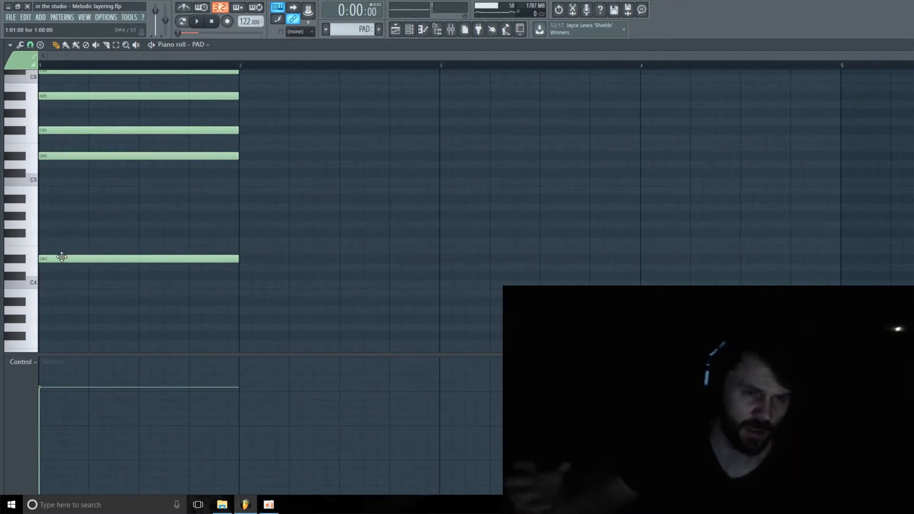
scroll(184, 133, "up", 5)
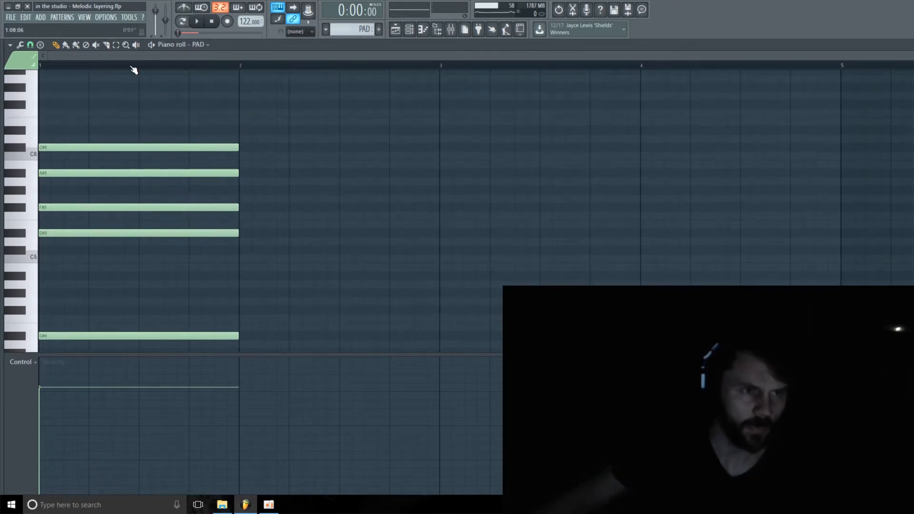
Play the song from 0:07:93 and move the chord's A#5 note down one octave to A#4
left_click_drag(178, 34, 187, 34)
scroll(199, 81, "down", 2)
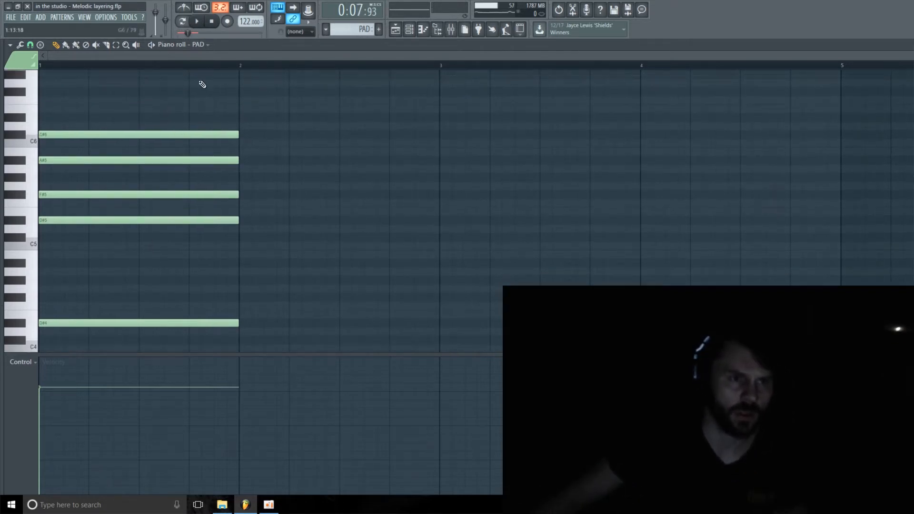
scroll(237, 68, "up", 1)
scroll(240, 70, "up", 1)
key("space")
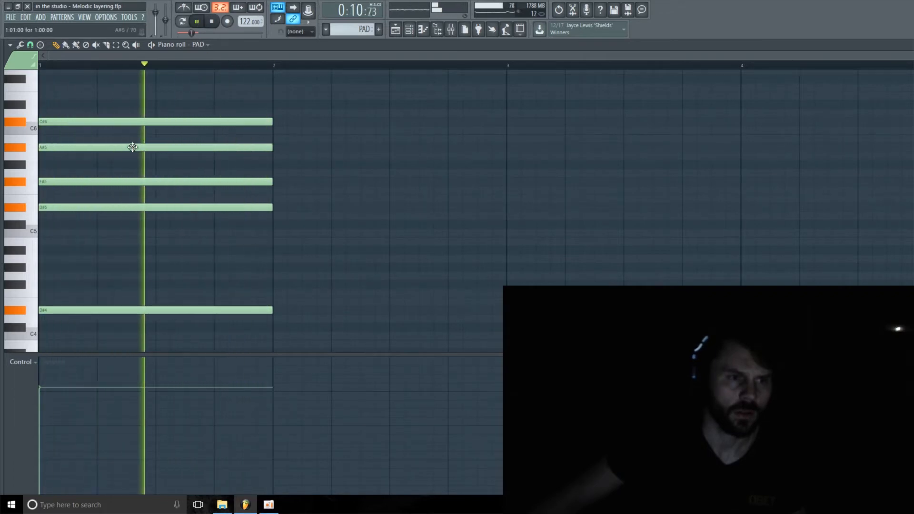
left_click_drag(132, 150, 107, 253)
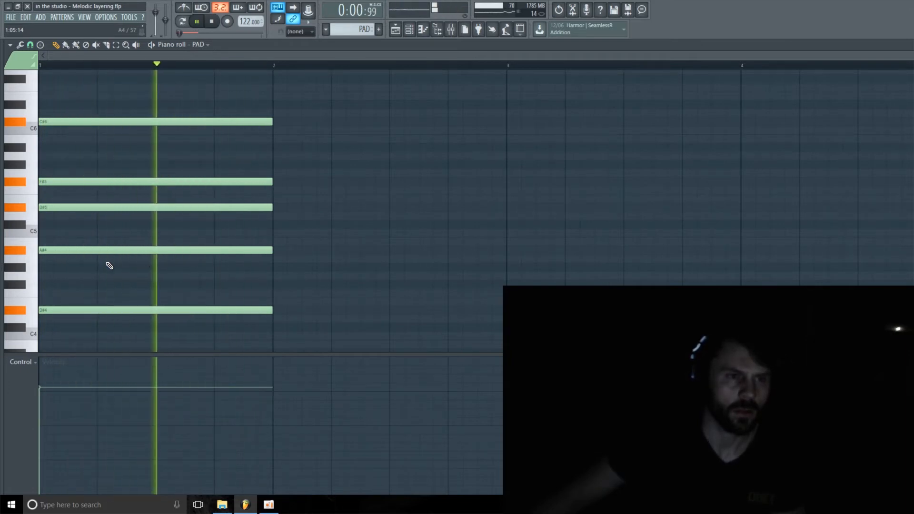
left_click(211, 21)
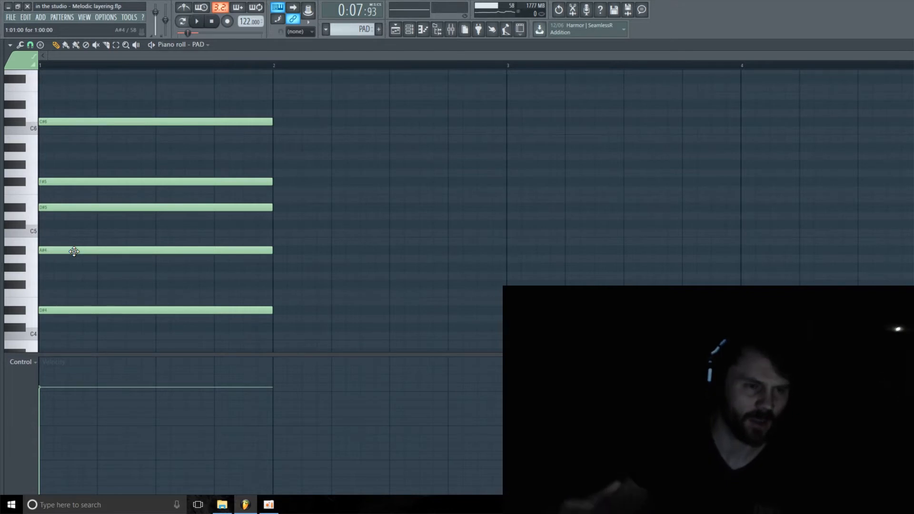
Play the arrangement in the playlist with the mixer open to check the SYNTH and PAD tracks
scroll(209, 247, "down", 1)
scroll(213, 246, "up", 1)
scroll(212, 238, "down", 1)
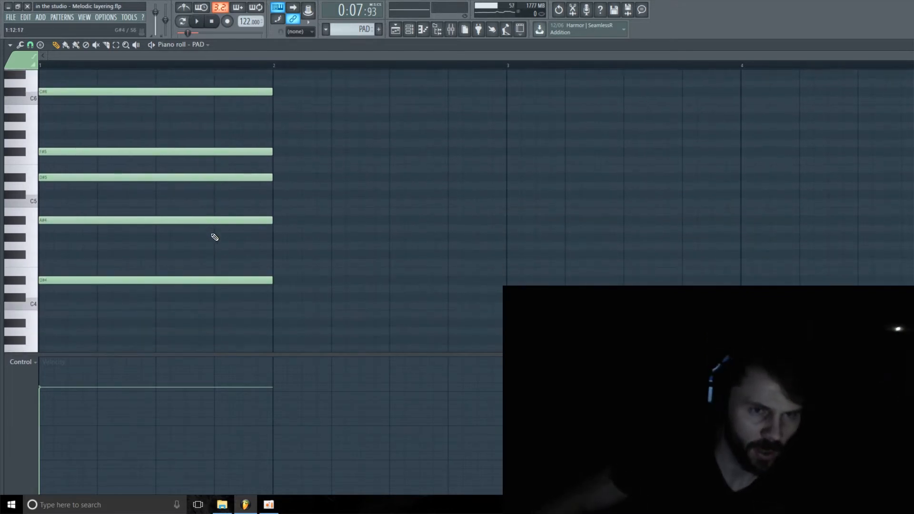
scroll(345, 96, "up", 1)
left_click(408, 28)
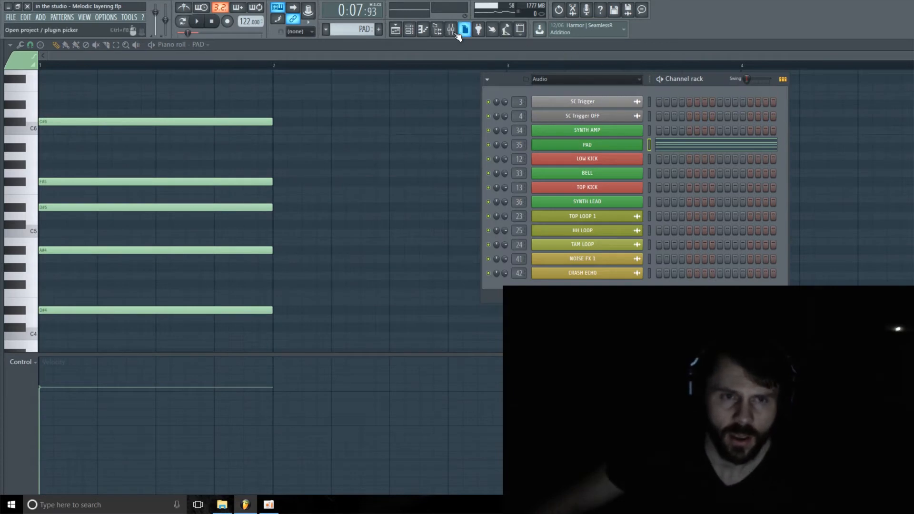
left_click(402, 30)
key("space")
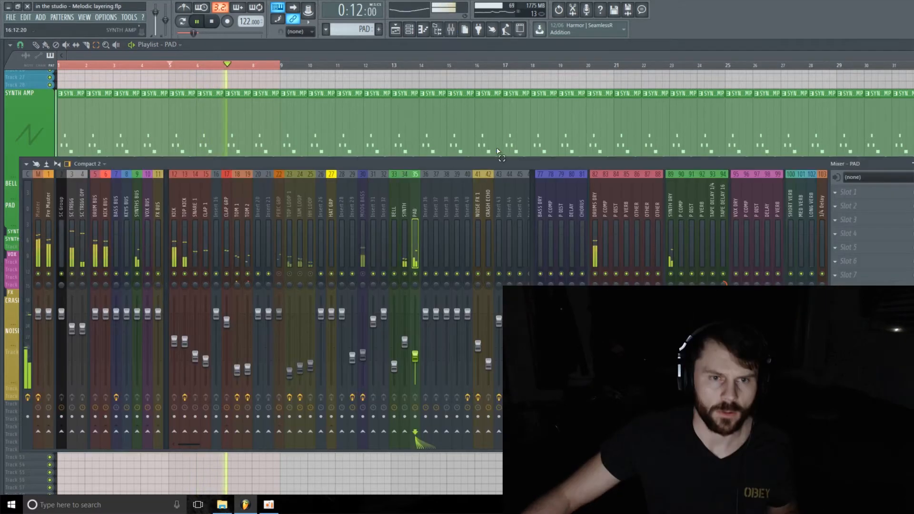
left_click(451, 30)
left_click_drag(404, 342, 415, 355)
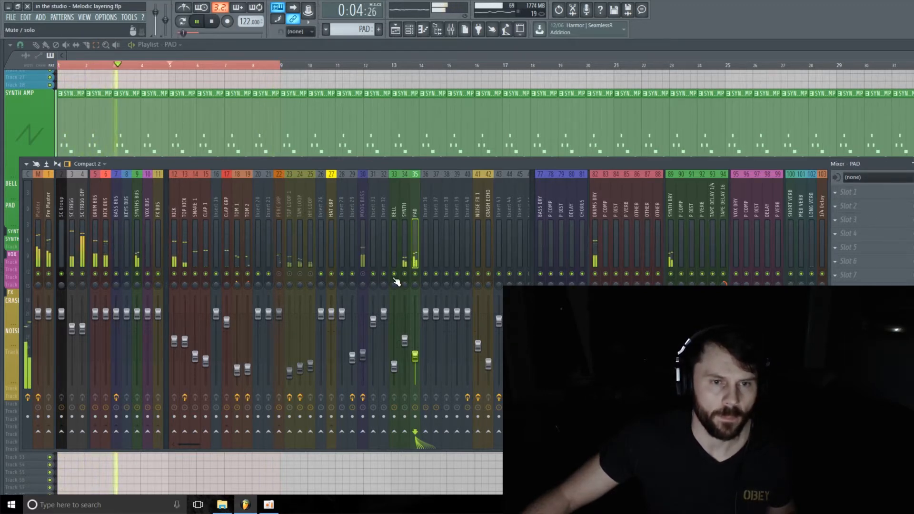
key("space")
Mute the PAD mixer track and narrow the mixer window to fit the SYNTH track's effect slots on screen
left_click(415, 274)
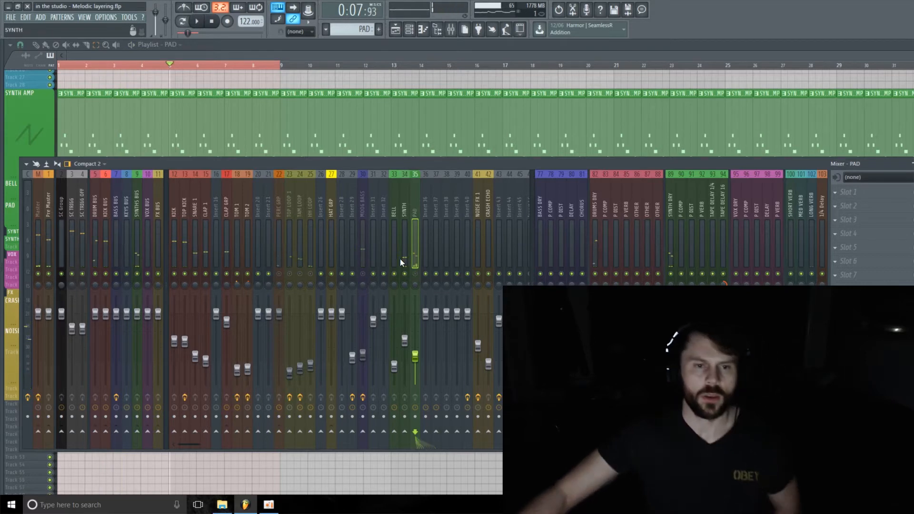
left_click(405, 205)
left_click_drag(688, 157, 673, 153)
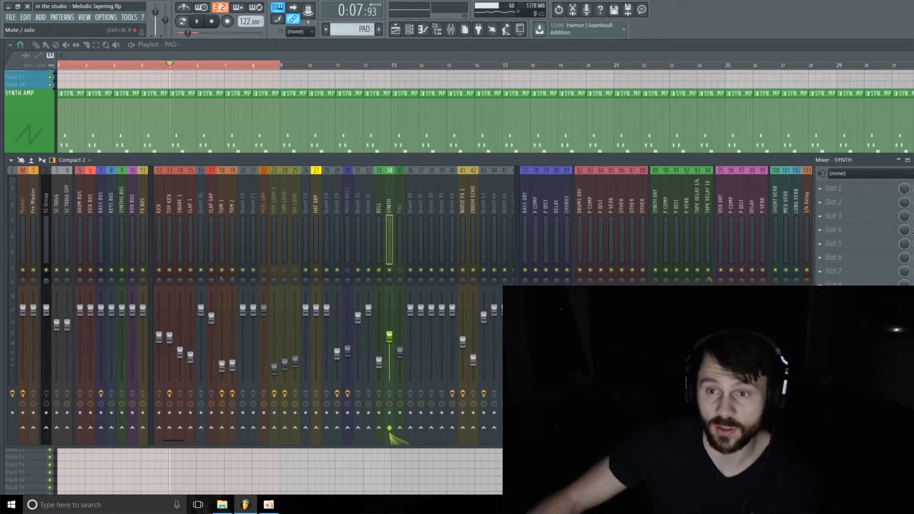
left_click_drag(913, 234, 854, 236)
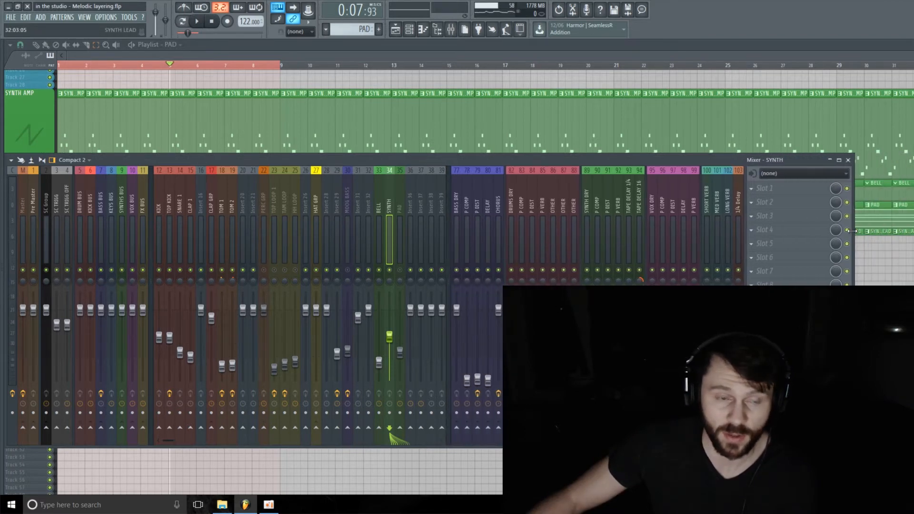
left_click_drag(533, 160, 528, 162)
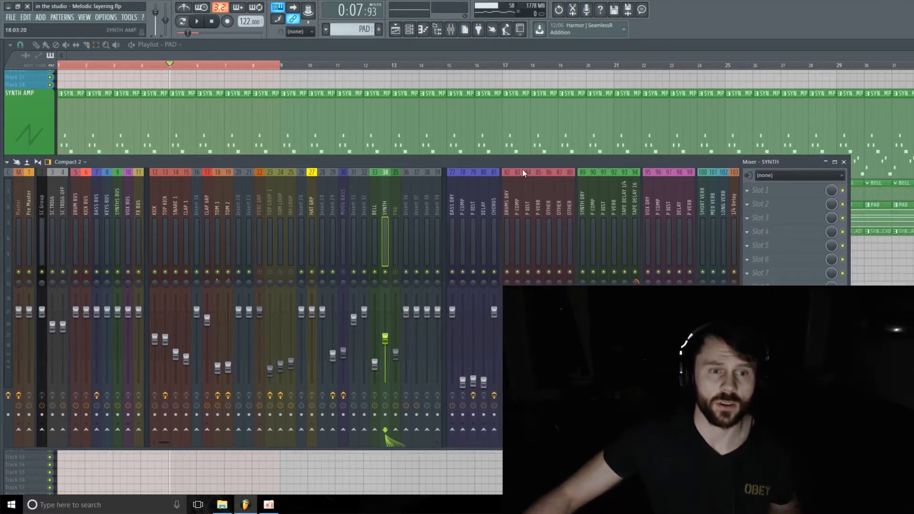
Listen to the arrangement with the PAD mixer track muted
key("space")
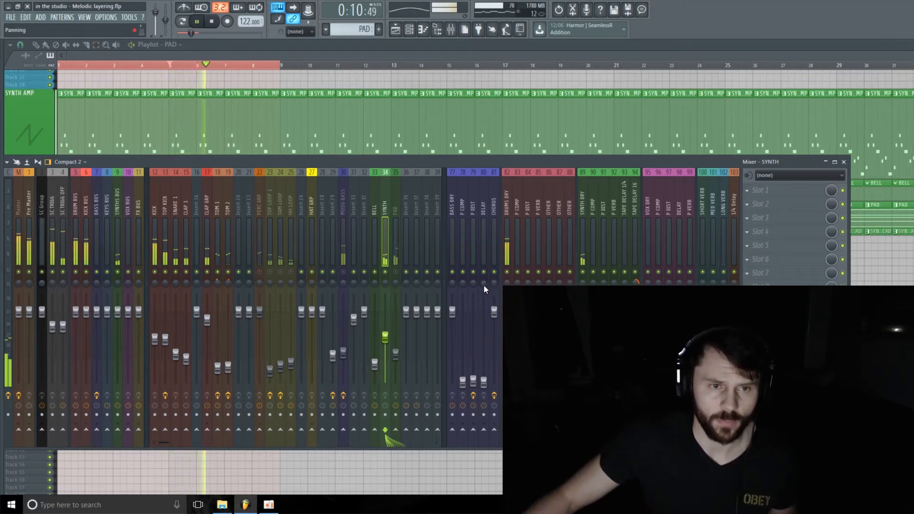
key("space")
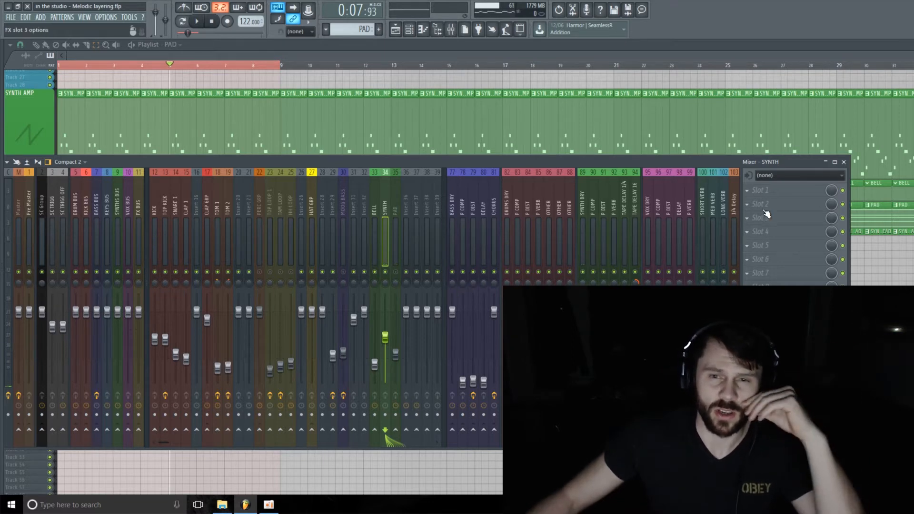
Load the UAD UA 1176LN Legacy compressor in effect slot 1 of the SYNTH mixer track
left_click(760, 191)
mouse_move(781, 203)
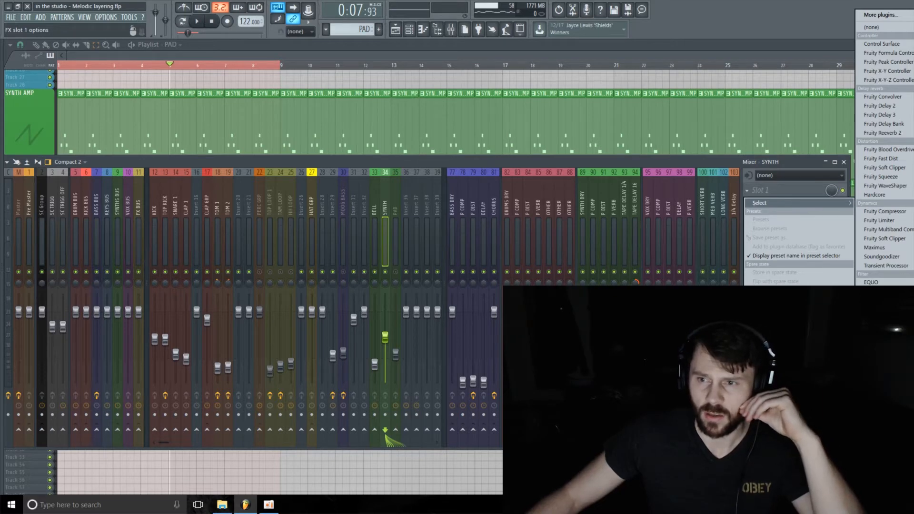
left_click(899, 357)
Load the Guitar Shine preset in the 1176LN compressor on the SYNTH track and reposition its window above the mixer
left_click_drag(422, 61, 378, 75)
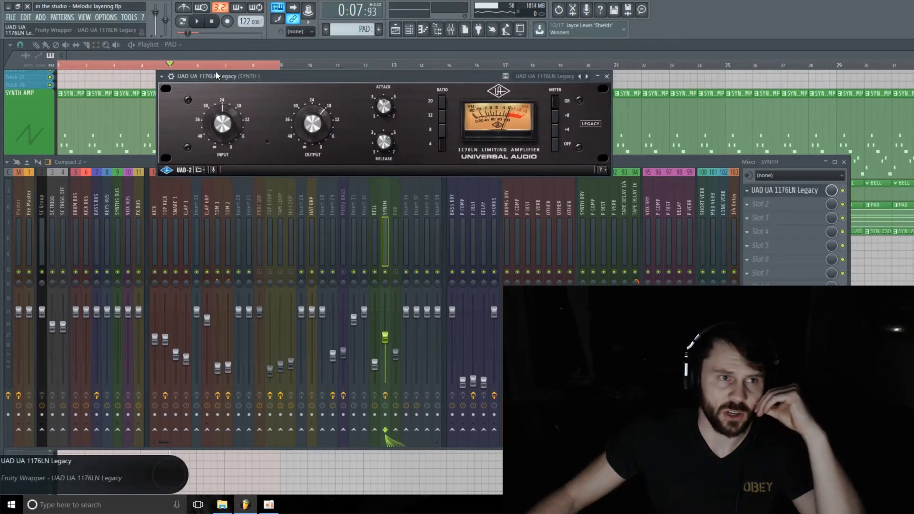
left_click(161, 76)
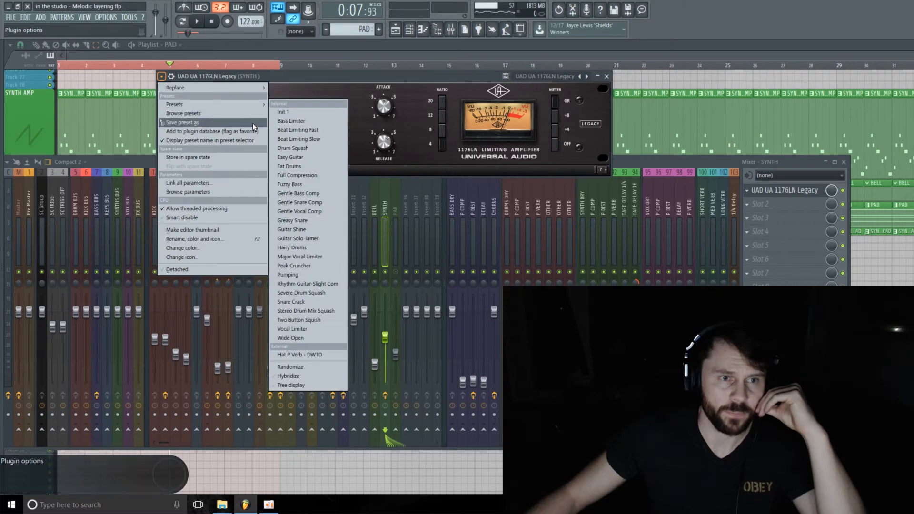
left_click(293, 230)
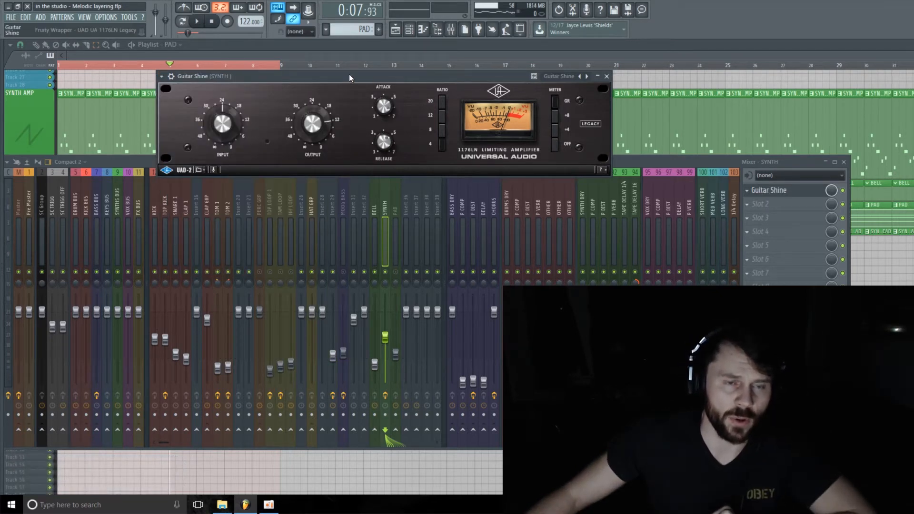
left_click_drag(370, 76, 385, 86)
During playback, set the 1176LN compressor's input to about -17.37 dB and its output to about -21.89 dB
key("space")
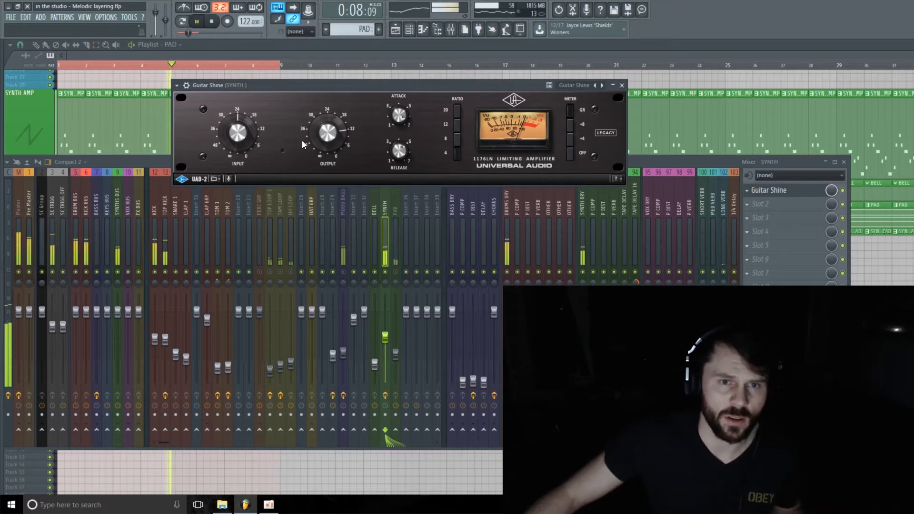
left_click_drag(325, 136, 328, 163)
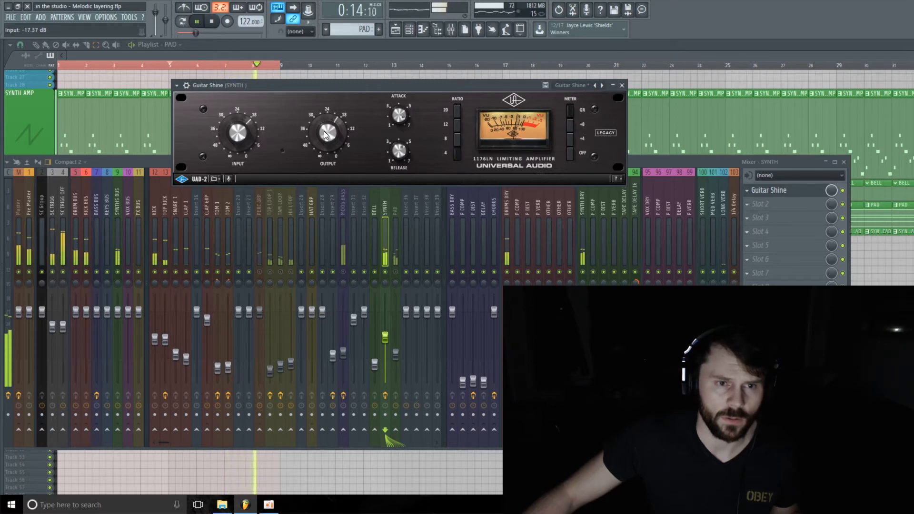
left_click_drag(325, 128, 326, 138)
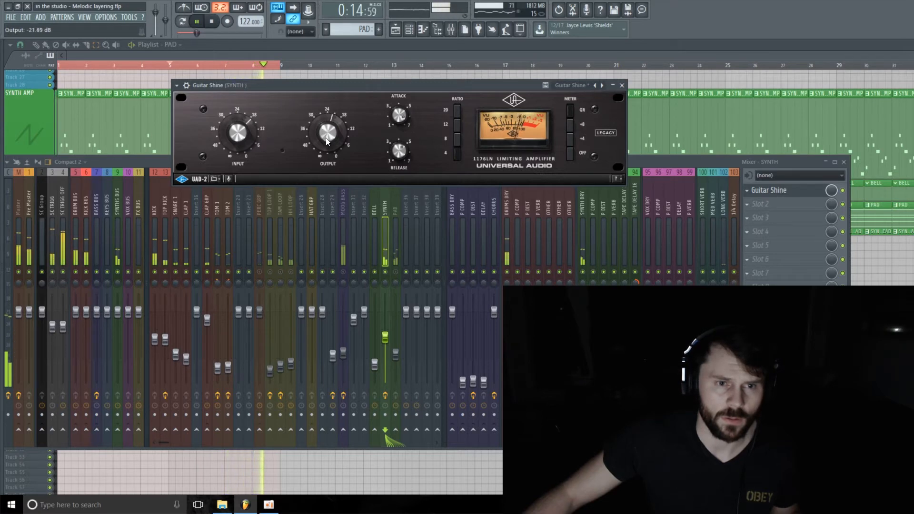
Compare the SYNTH track with the compressor bypassed and active during playback, and fine-tune the compressor's output level to match
left_click(843, 190)
left_click(843, 191)
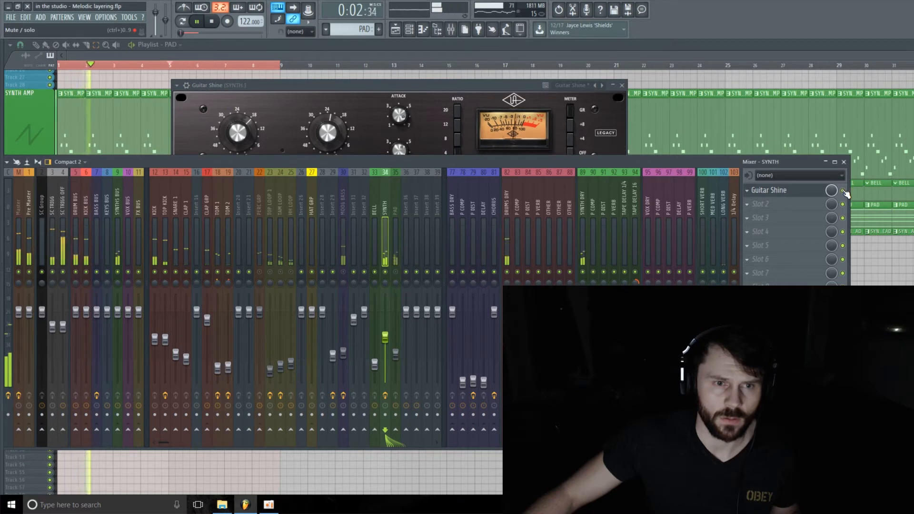
left_click(370, 86)
left_click_drag(334, 132, 335, 134)
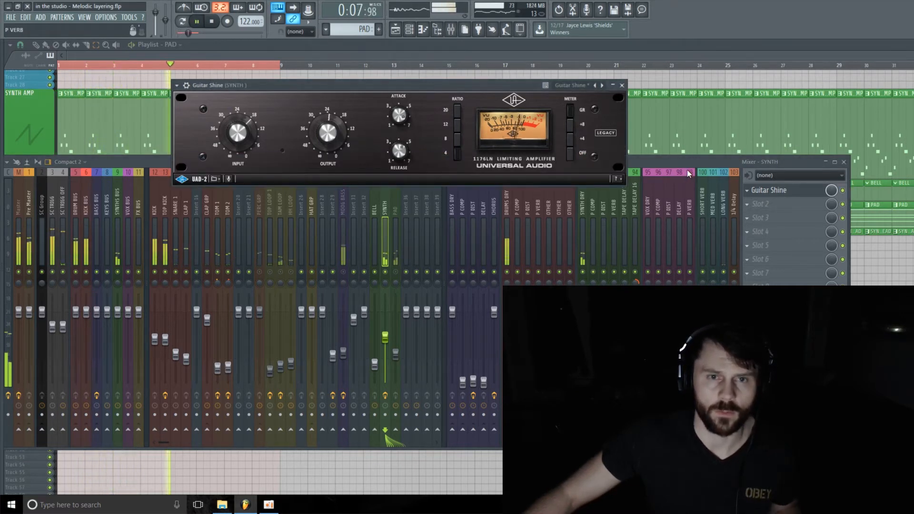
left_click(844, 191)
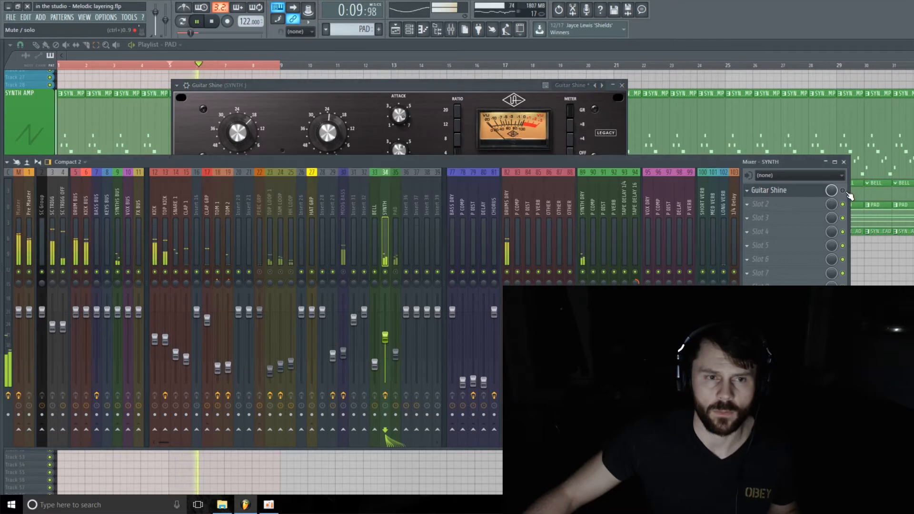
left_click(845, 192)
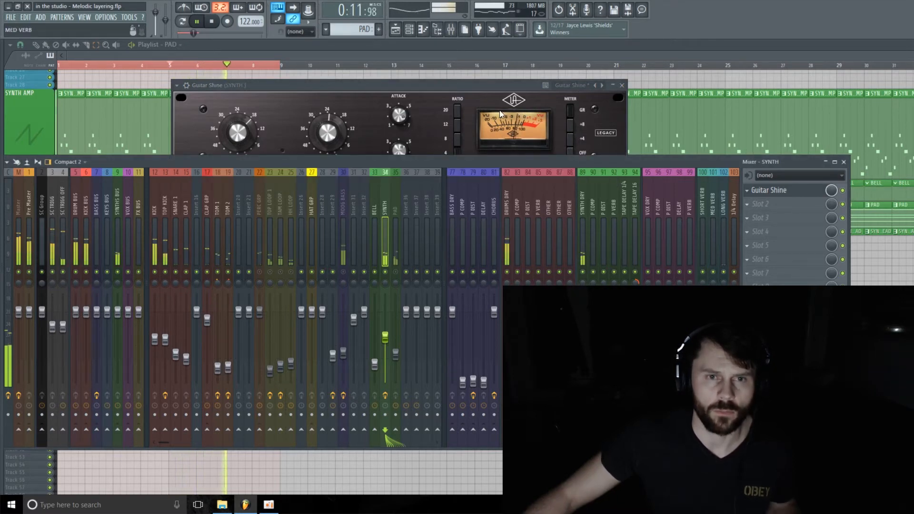
key("space")
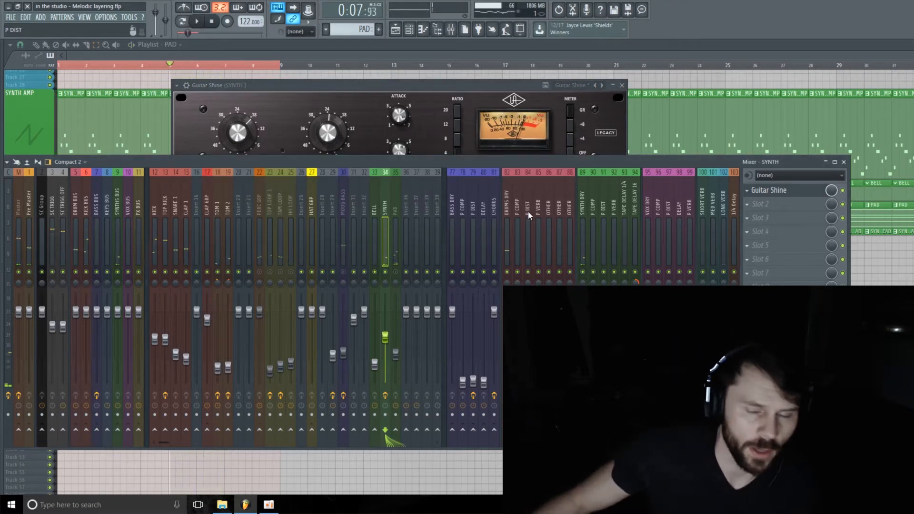
Load Fruity parametric EQ 2 in effect slot 2 of the SYNTH mixer track
left_click_drag(621, 162, 610, 139)
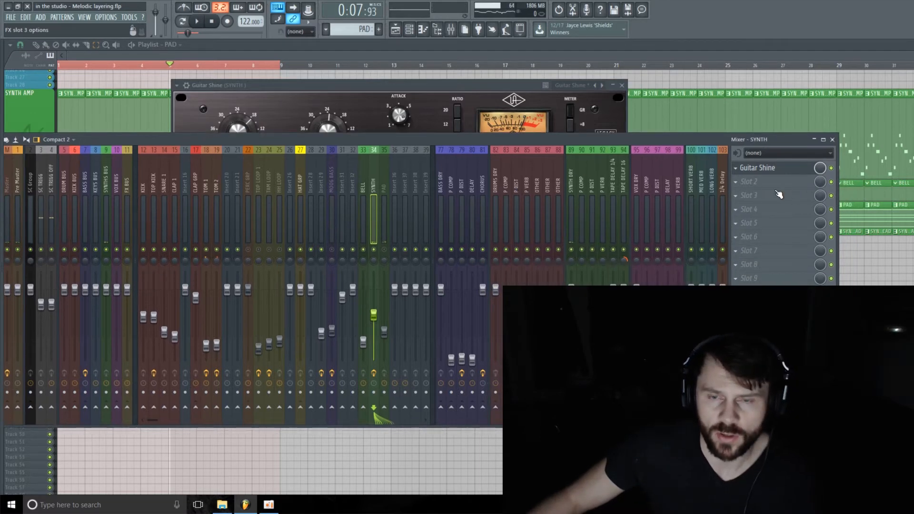
left_click(764, 182)
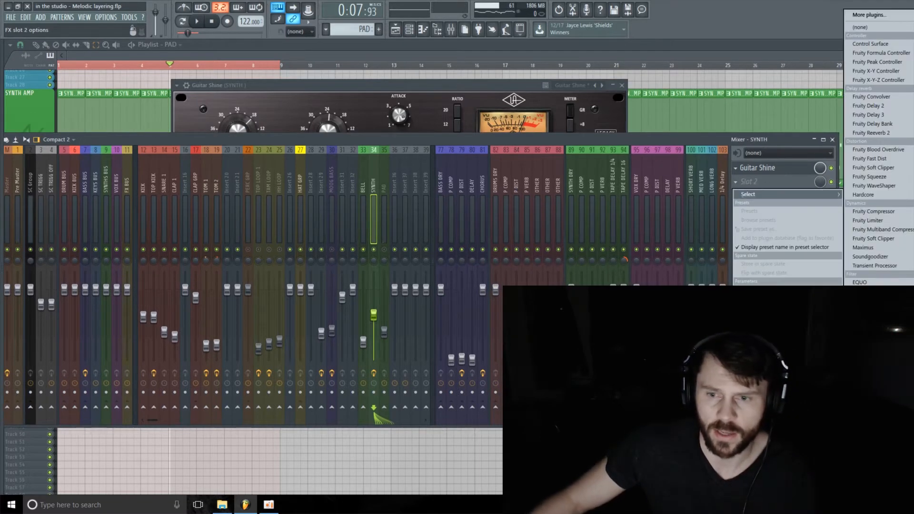
left_click(876, 336)
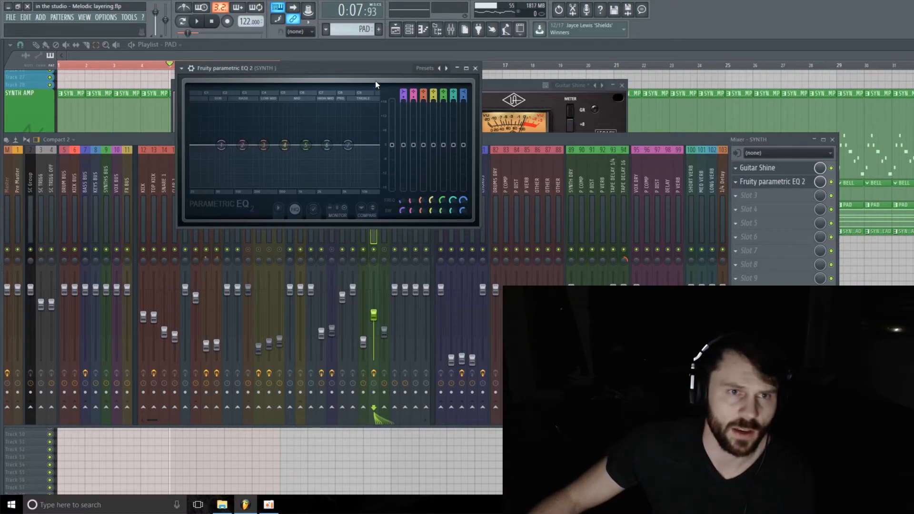
left_click_drag(376, 84, 368, 87)
Cut the SYNTH lows with EQ band 1 at -18 dB and 143 Hz, and boost the mids with band 4 during playback
key("space")
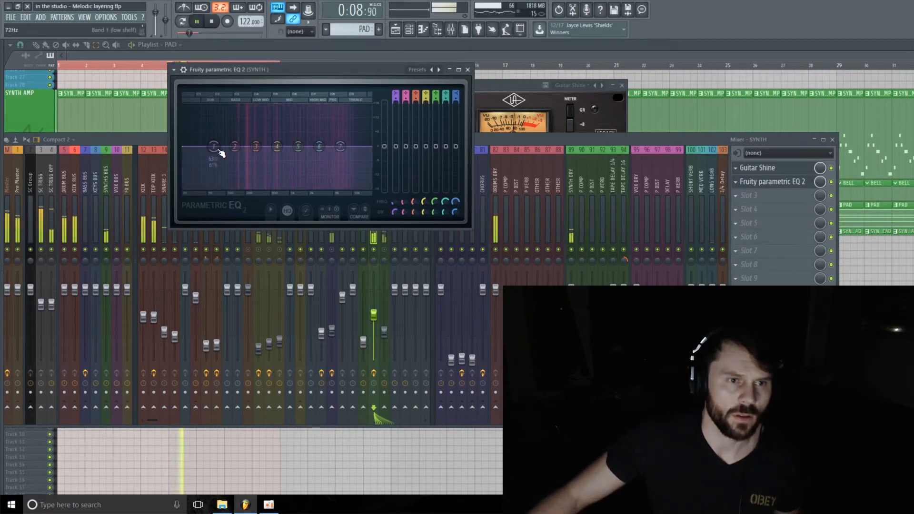
left_click_drag(220, 152, 226, 186)
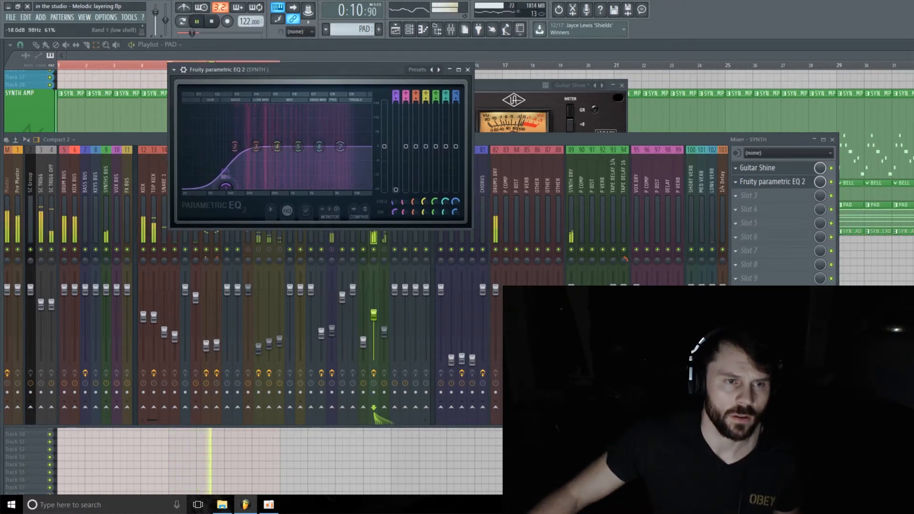
left_click_drag(277, 146, 294, 135)
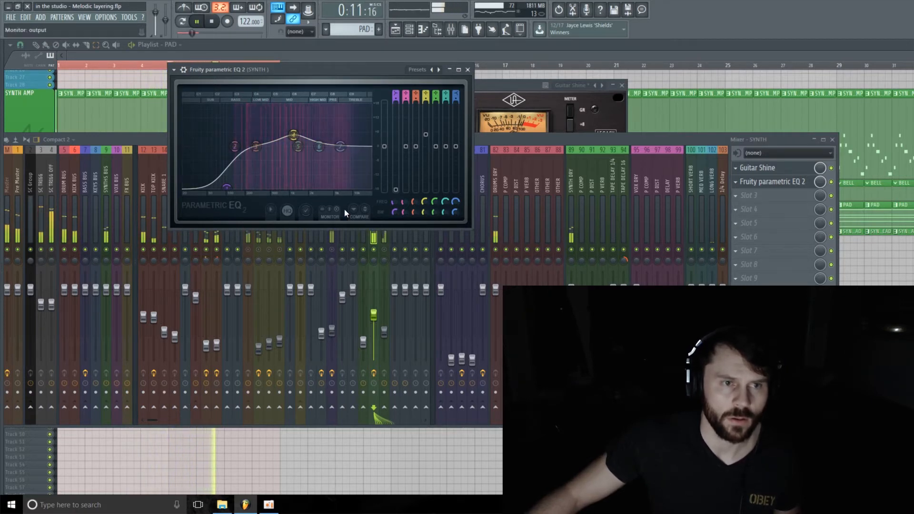
left_click_drag(394, 205, 394, 200)
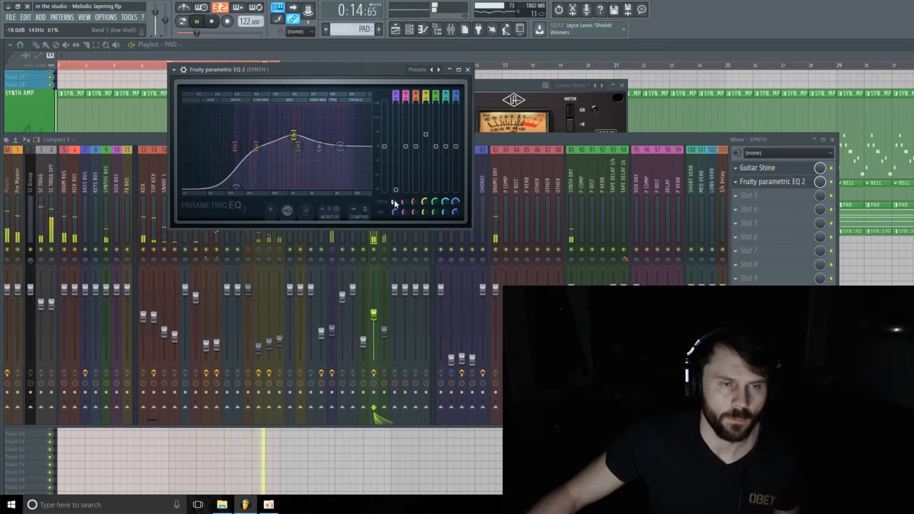
key("space")
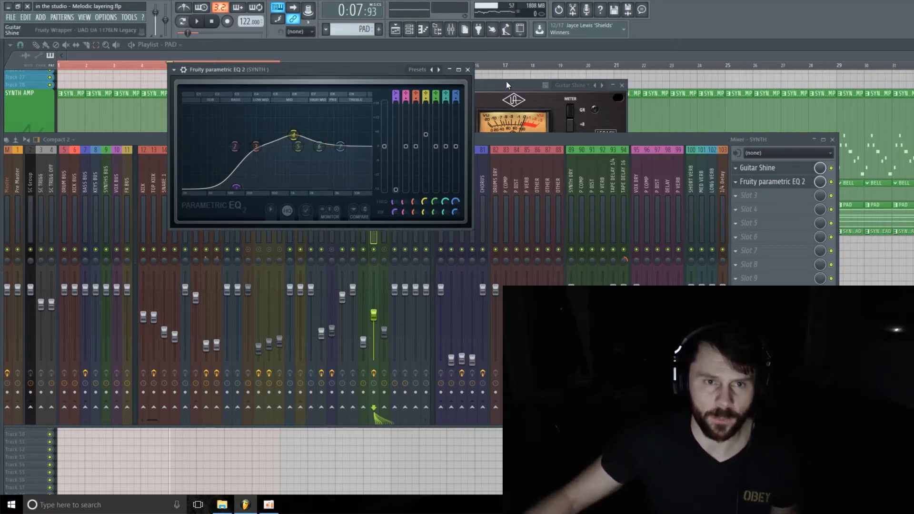
left_click(468, 70)
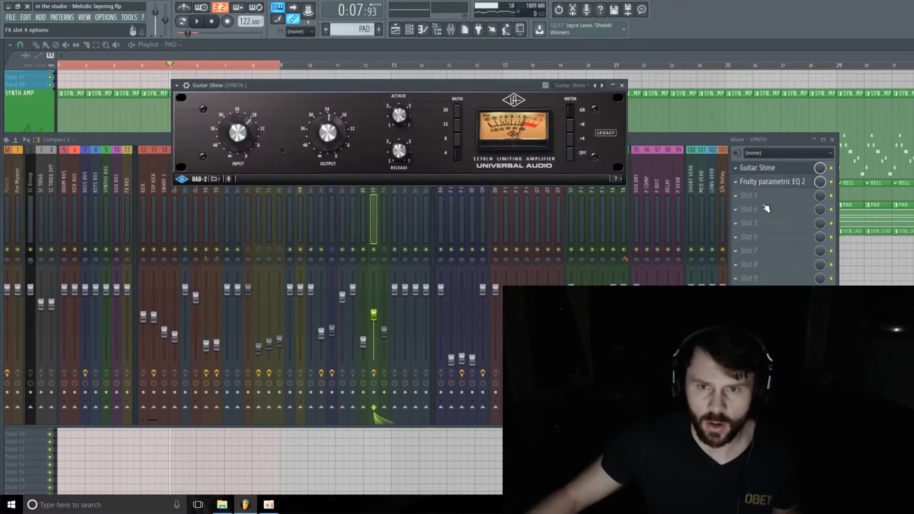
Load Guitar Rig 5 in effect slot 3 of the SYNTH track and add the AC Box amplifier to its rack
left_click(768, 196)
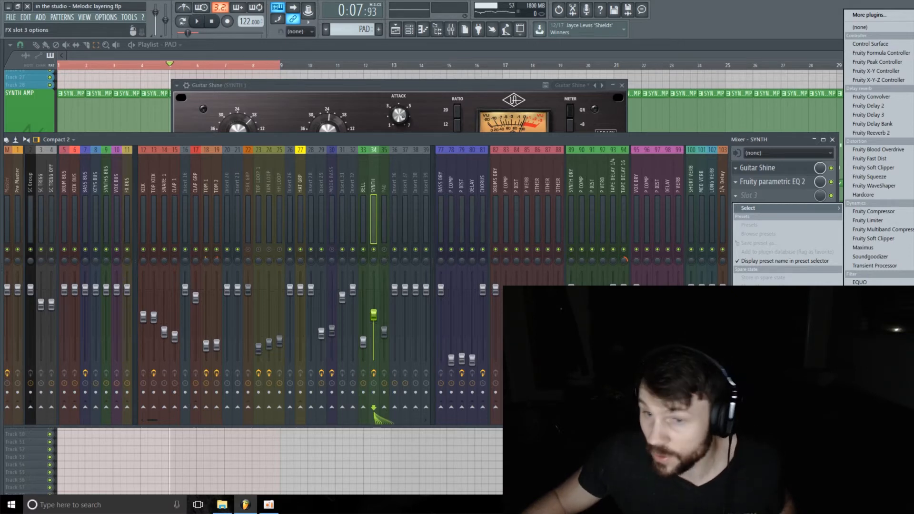
left_click(878, 381)
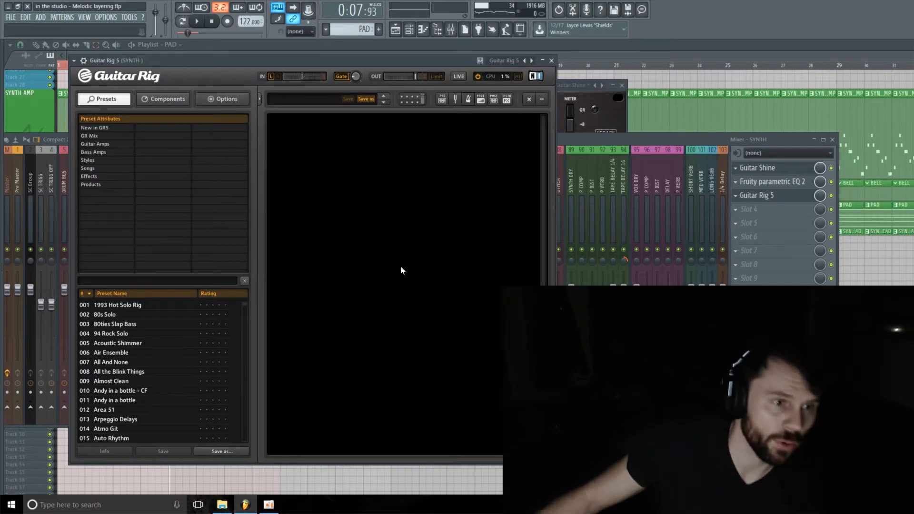
left_click(101, 144)
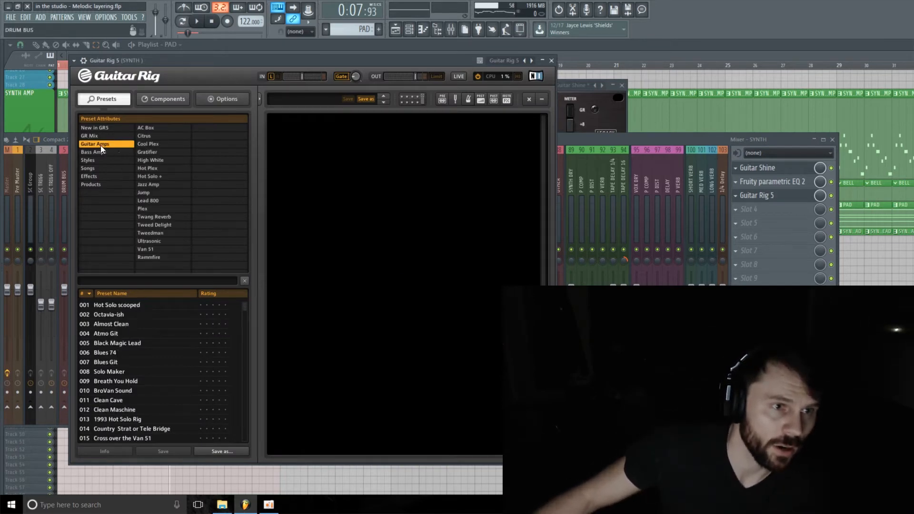
left_click(147, 97)
left_click(169, 139)
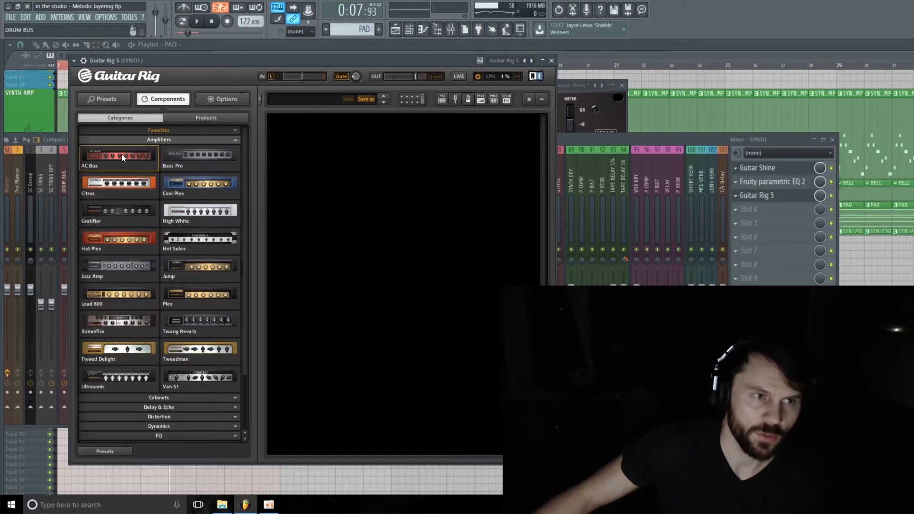
double_click(121, 153)
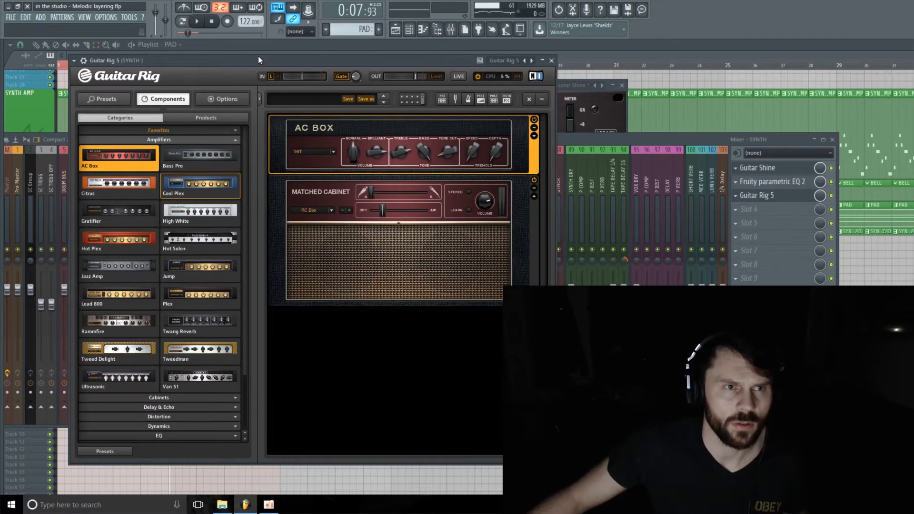
Set the AC Box's Brilliant volume to about 4.82 while listening to the arrangement, and close Guitar Rig 5
key("space")
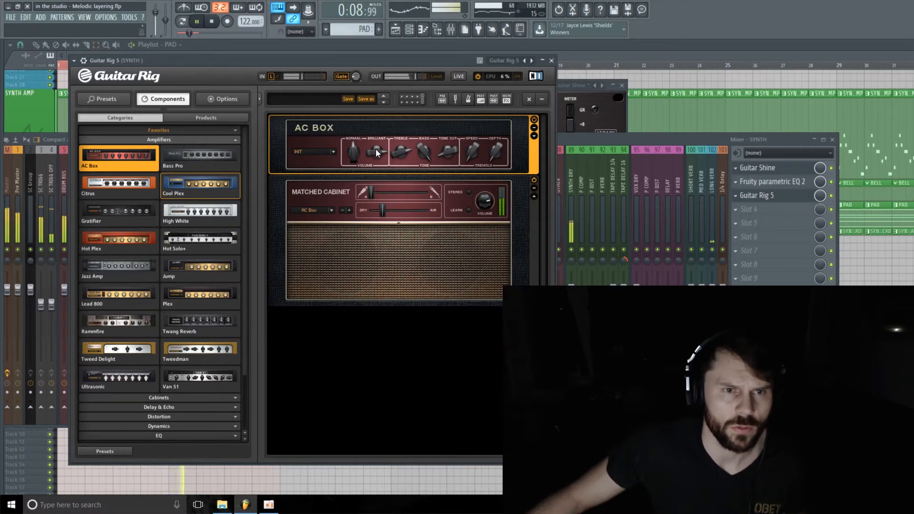
left_click_drag(375, 149, 380, 167)
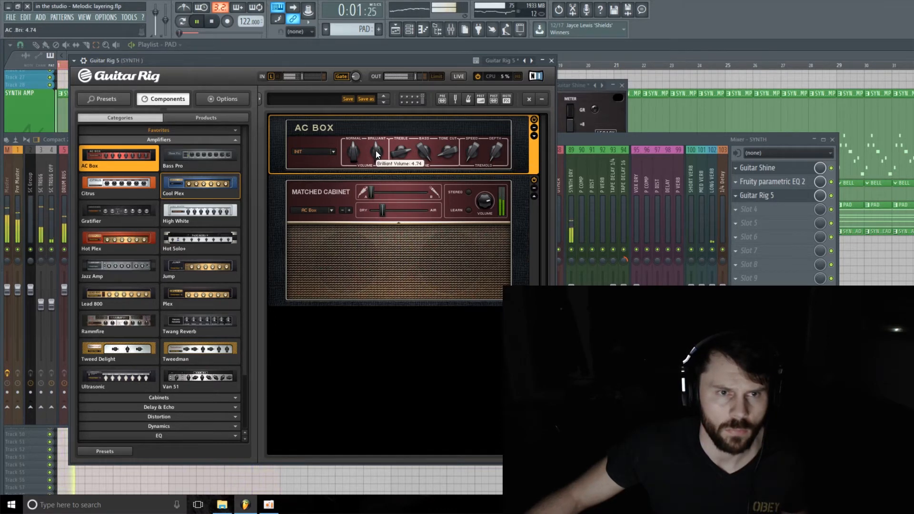
mouse_move(358, 156)
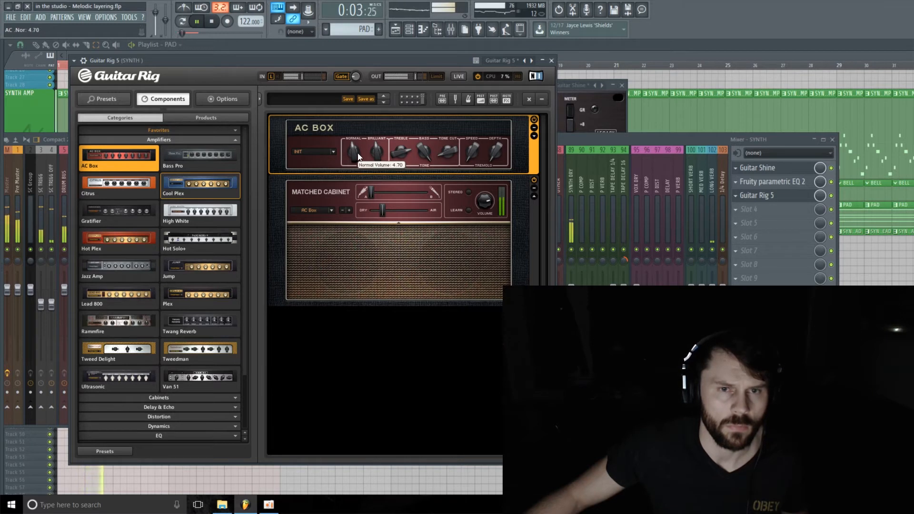
mouse_move(378, 152)
left_mouse_down()
mouse_move(380, 139)
mouse_move(379, 148)
left_mouse_up()
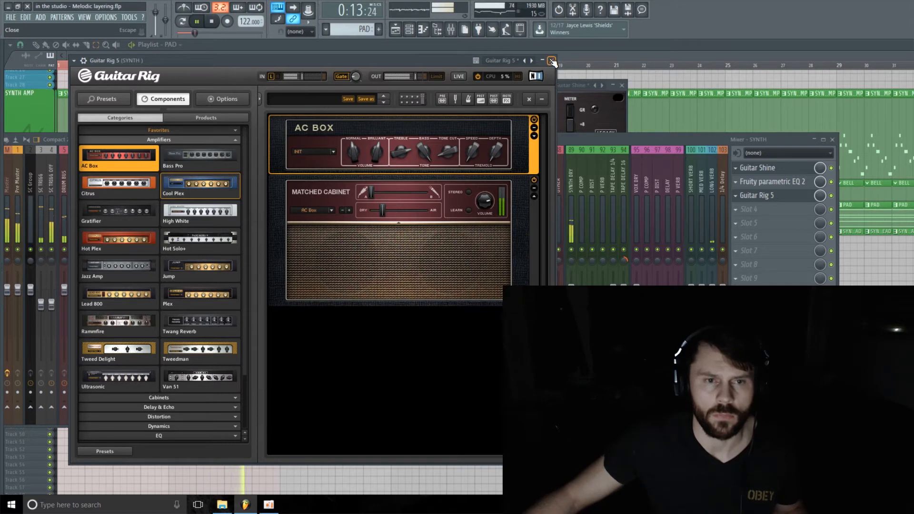
left_click_drag(376, 154, 377, 158)
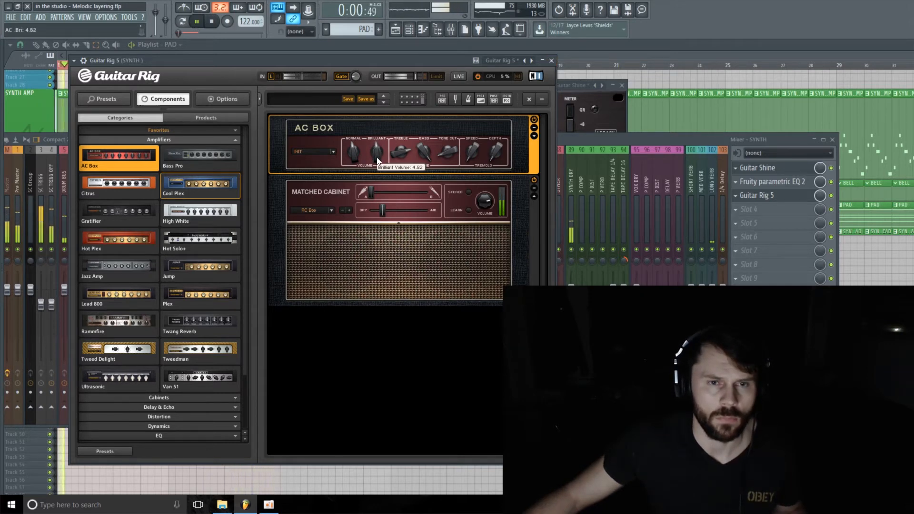
left_click(551, 61)
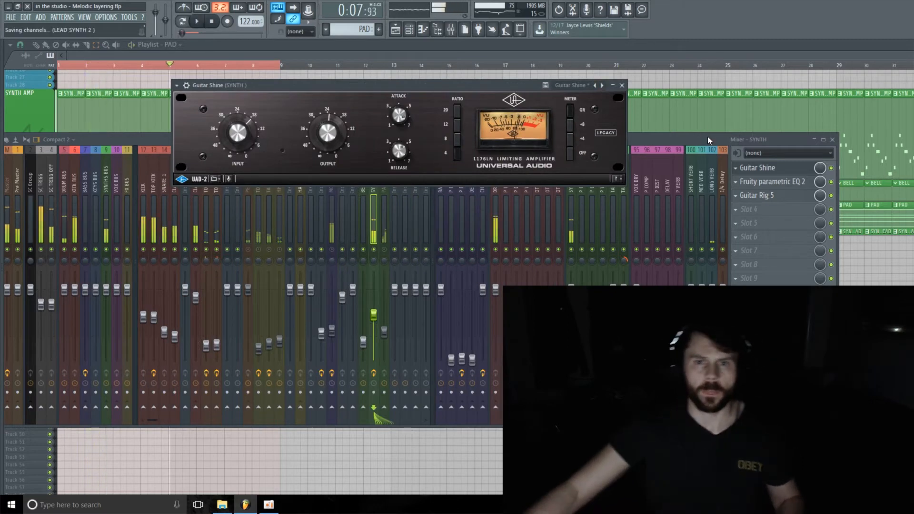
Load the bx_cleansweep V2 filter in effect slot 10 of the SYNTH mixer track
left_click(700, 140)
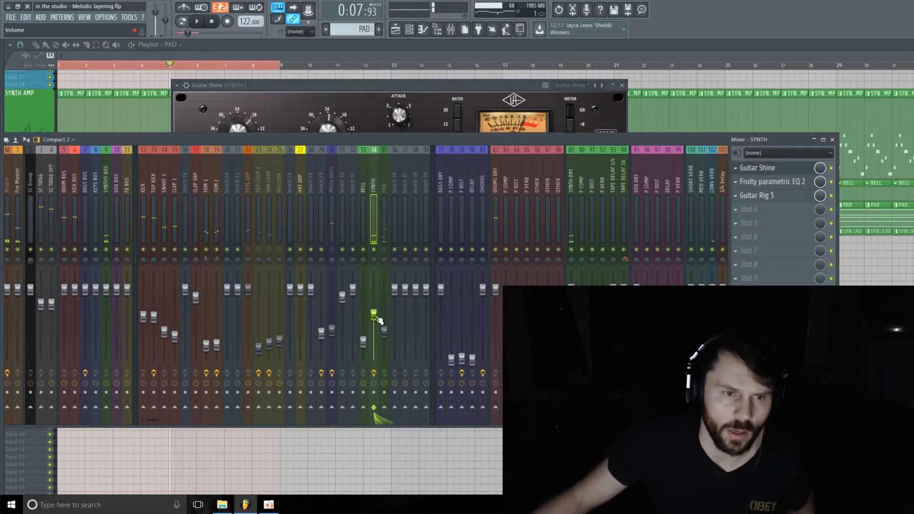
left_click(735, 292)
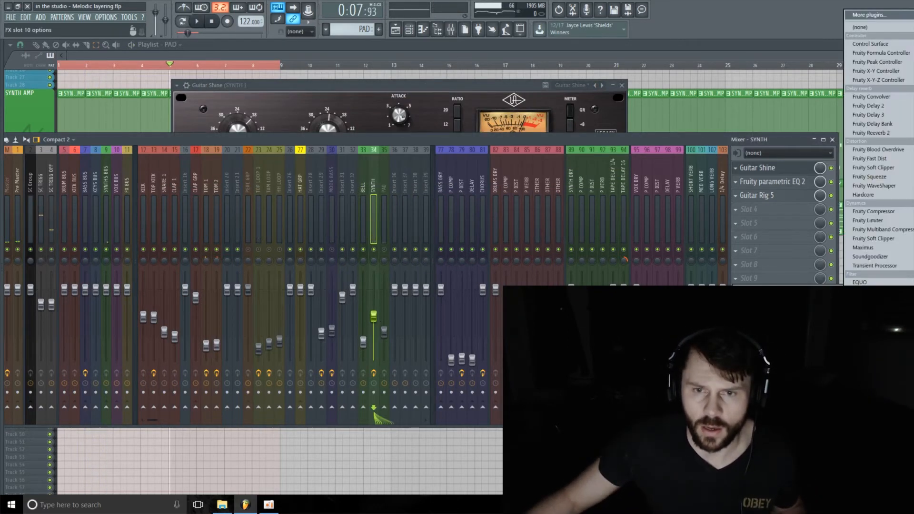
mouse_move(788, 291)
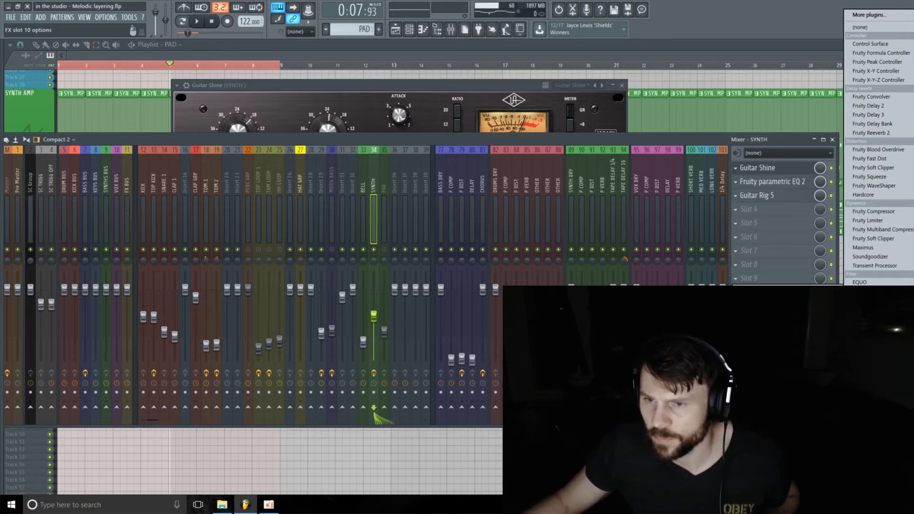
left_click(876, 390)
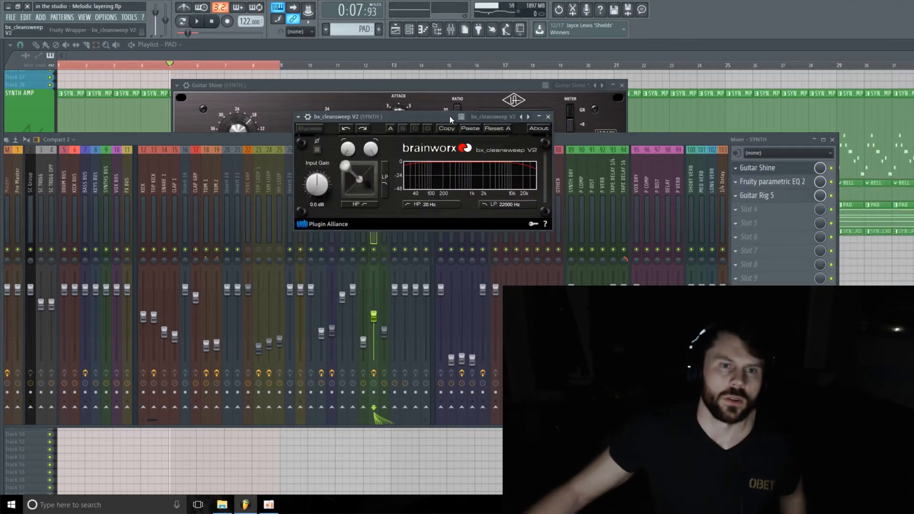
Sweep bx_cleansweep V2's high-pass on SYNTH to 3075 Hz during playback, and close the filter and Guitar Shine
left_click_drag(449, 115, 412, 111)
left_click_drag(311, 145, 312, 106)
key("space")
left_click(259, 250)
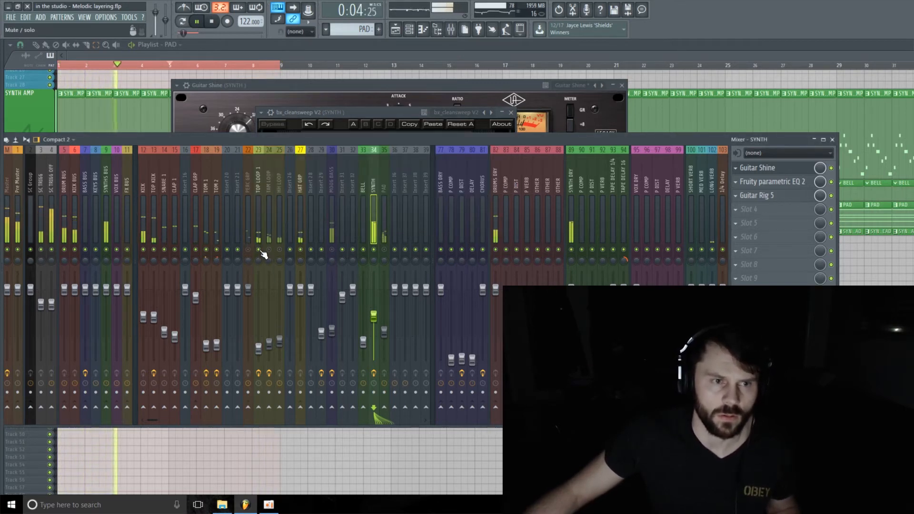
left_click(260, 251)
left_click_drag(413, 111, 422, 107)
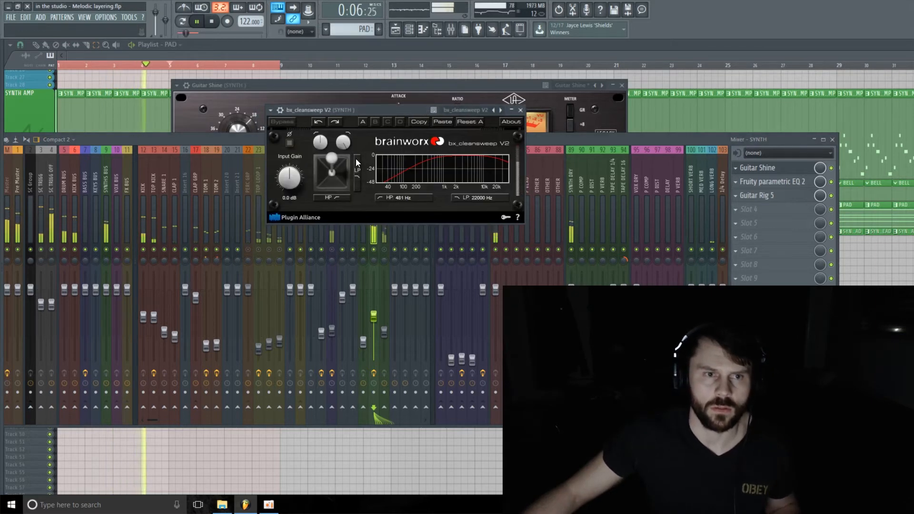
left_click_drag(332, 157, 338, 158)
key("space")
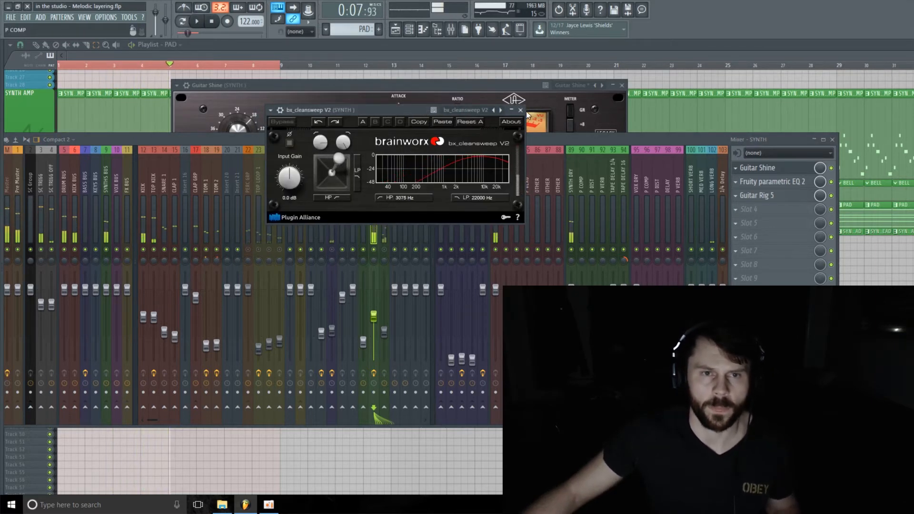
left_click(521, 111)
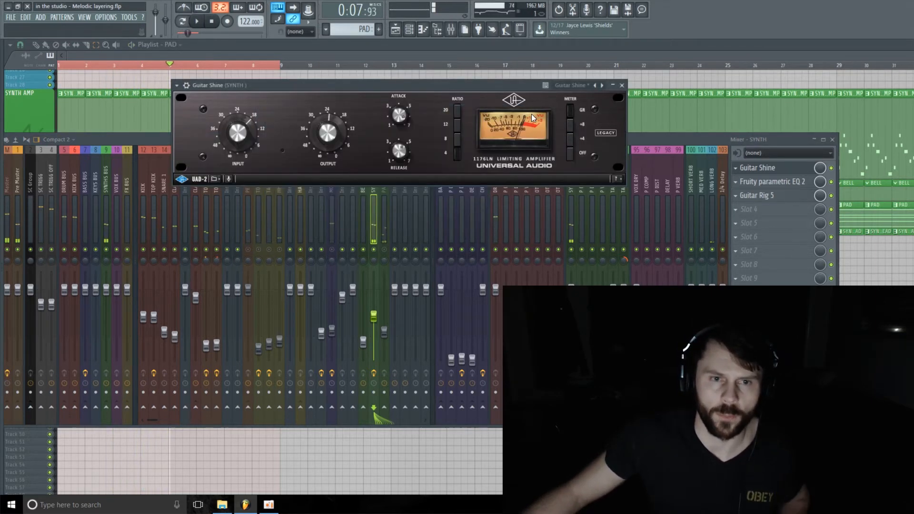
left_click(623, 85)
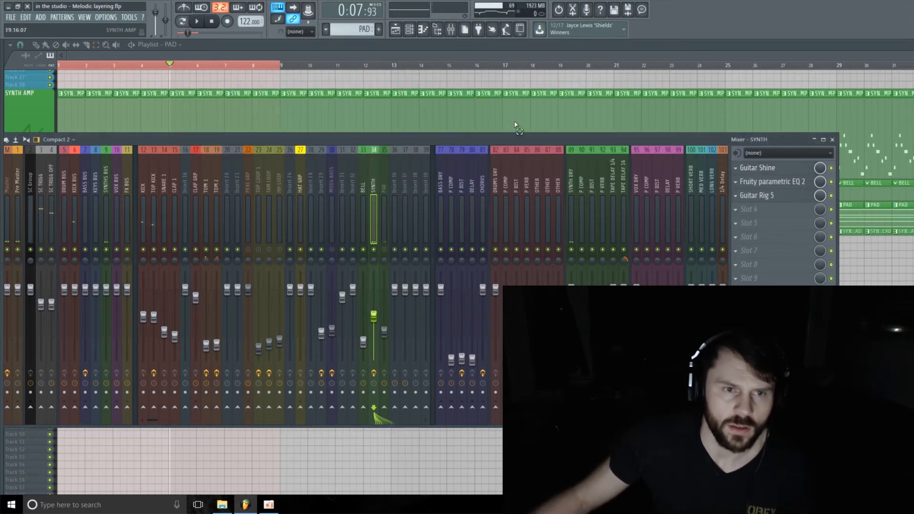
Lower the PAD mixer track's fader to -18.9 dB while listening to the arrangement
left_click(385, 187)
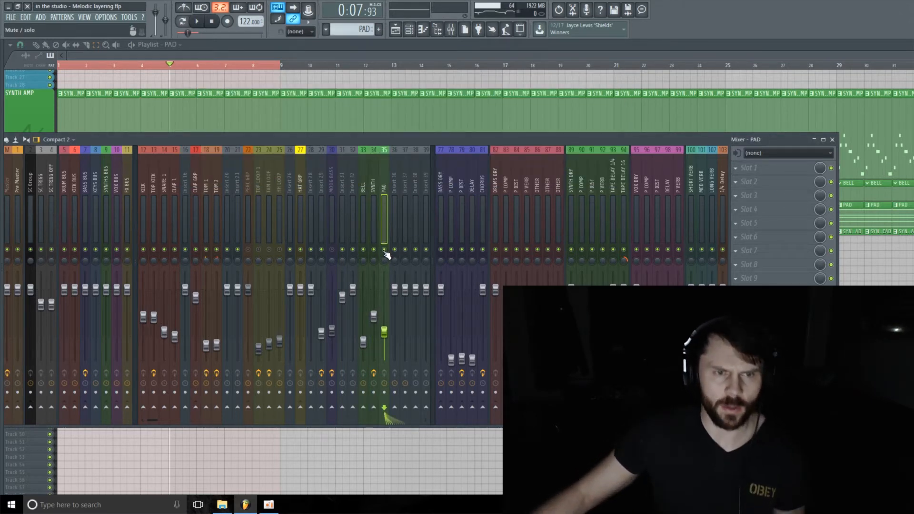
key("space")
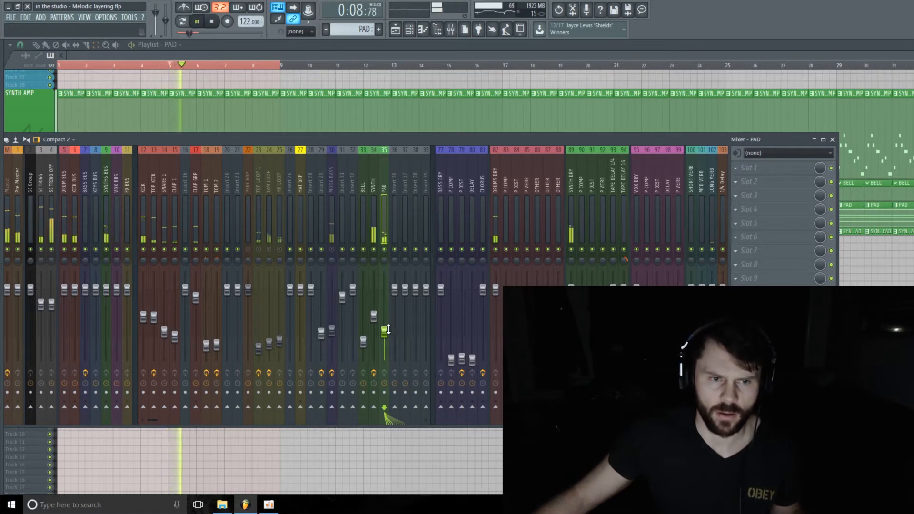
left_click_drag(385, 332, 383, 338)
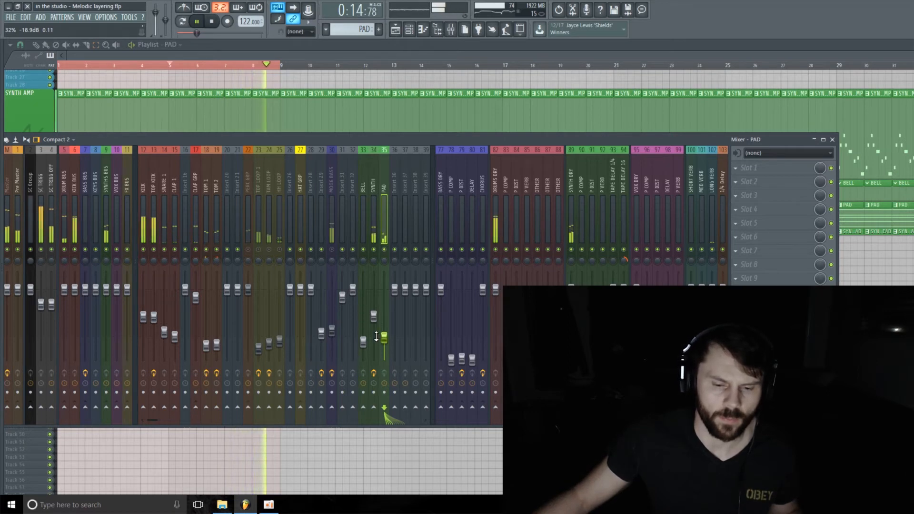
key("space")
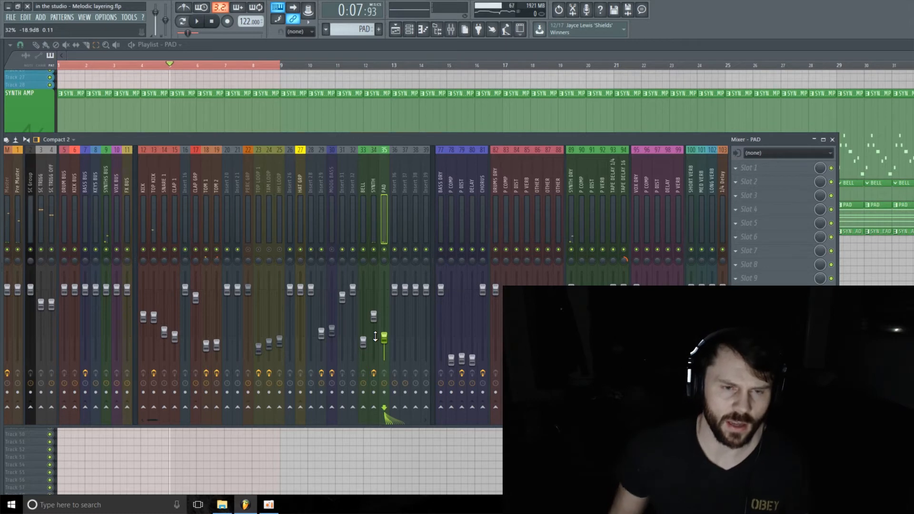
Open the PAD channel's miscellaneous settings, set its arpeggiator direction to up with range 2 and repeat 3, and play it
left_click(409, 30)
left_click(606, 146)
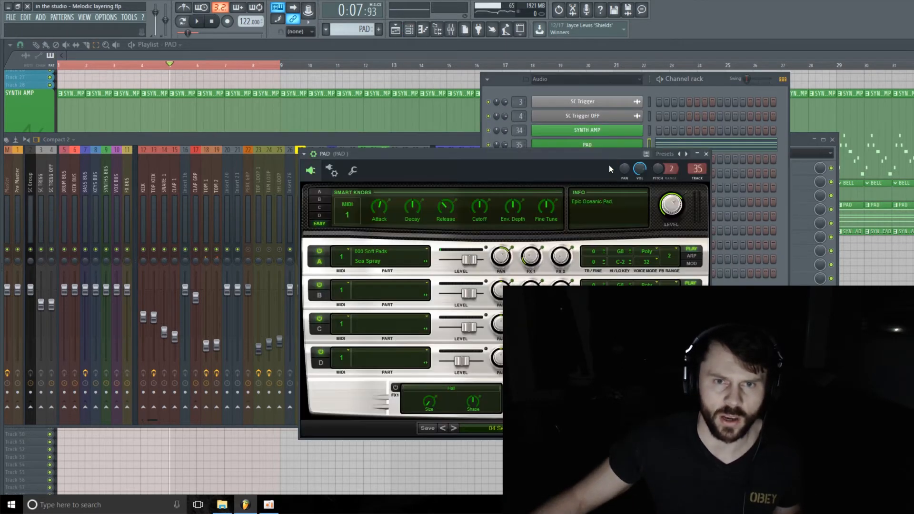
left_click_drag(520, 164, 318, 99)
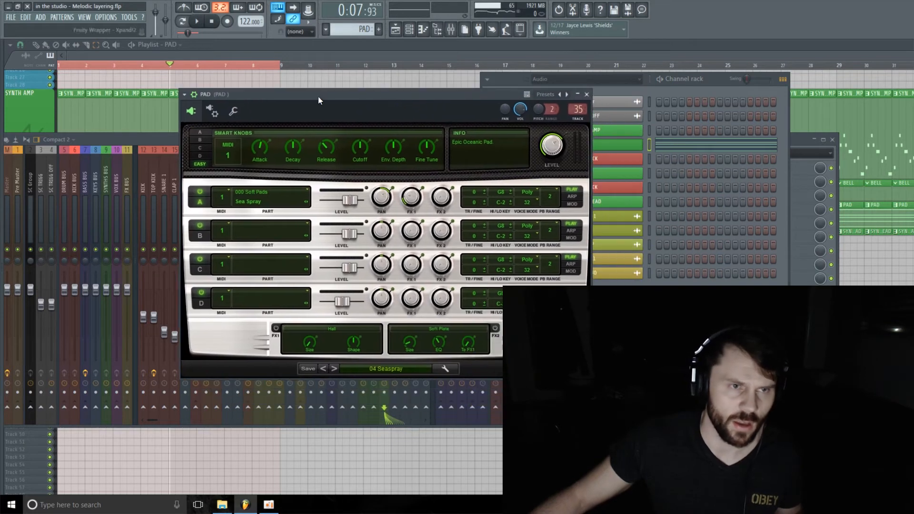
left_click(234, 112)
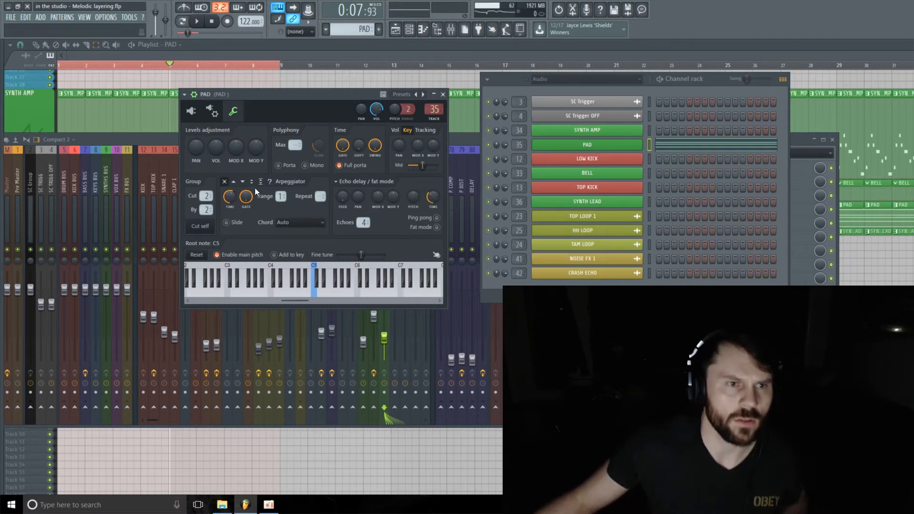
key("space")
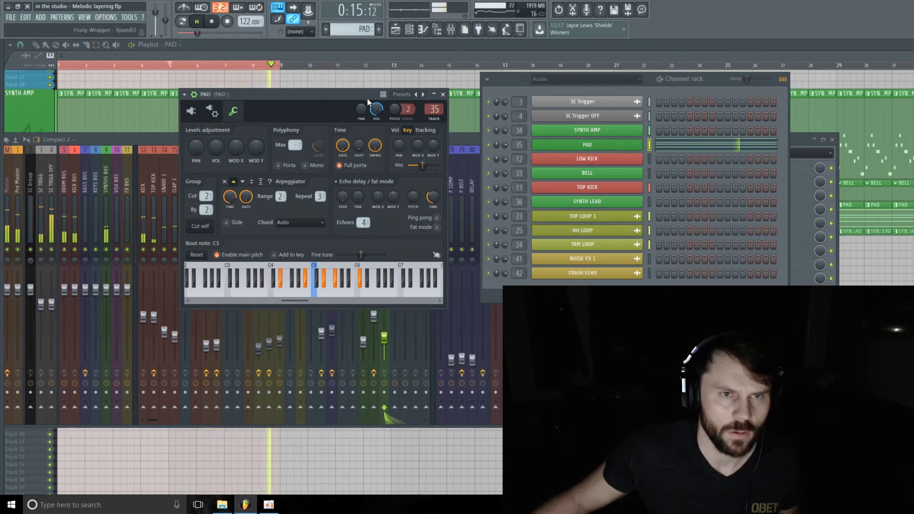
Raise the PAD mixer fader to about -16.7 dB and adjust the channel's arpeggio gate during playback
left_click_drag(367, 98, 283, 104)
left_click(384, 338)
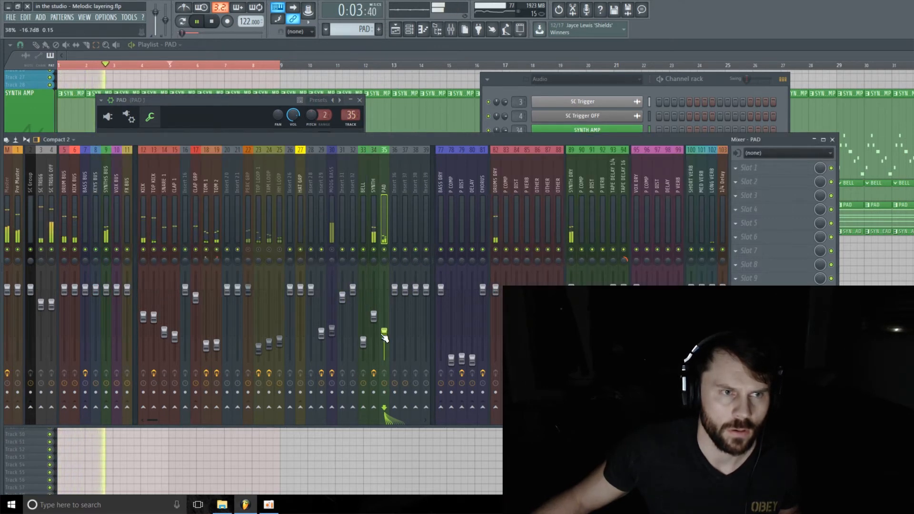
left_click_drag(238, 99, 298, 85)
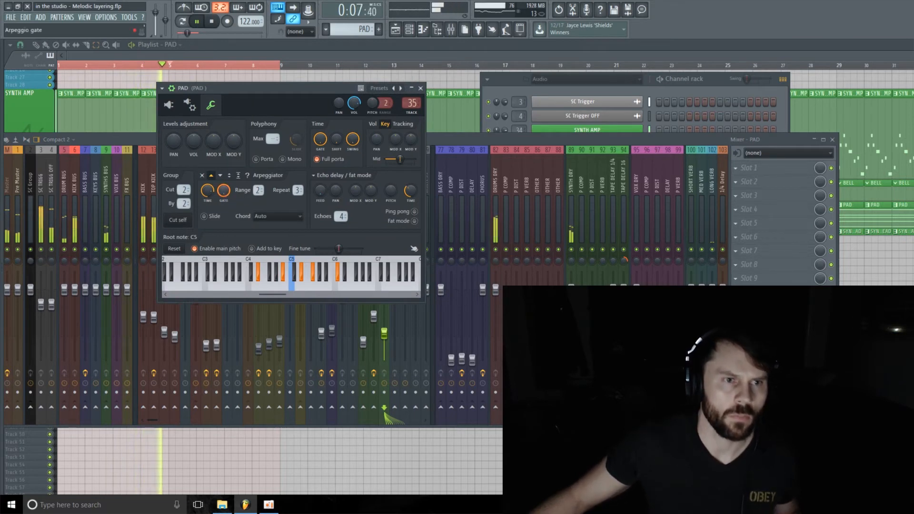
left_click_drag(225, 192, 224, 201)
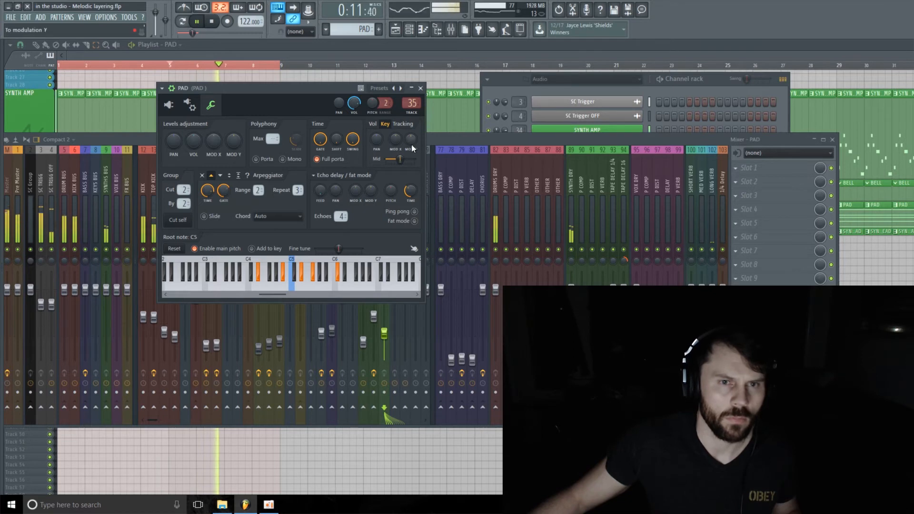
Fine-tune the PAD mixer fader to about -16.3 dB while replaying the arrangement
left_click(433, 141)
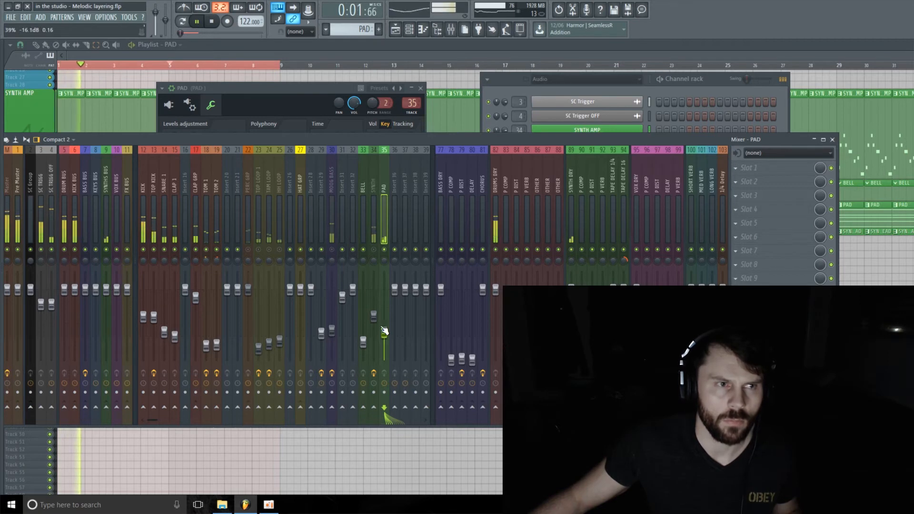
left_click(301, 58)
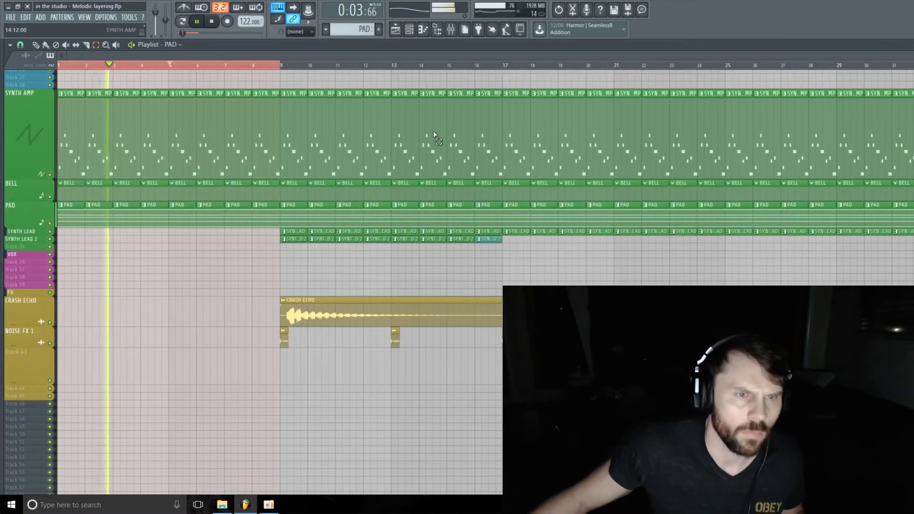
left_click_drag(712, 54, 851, 78)
key("space")
left_click(451, 29)
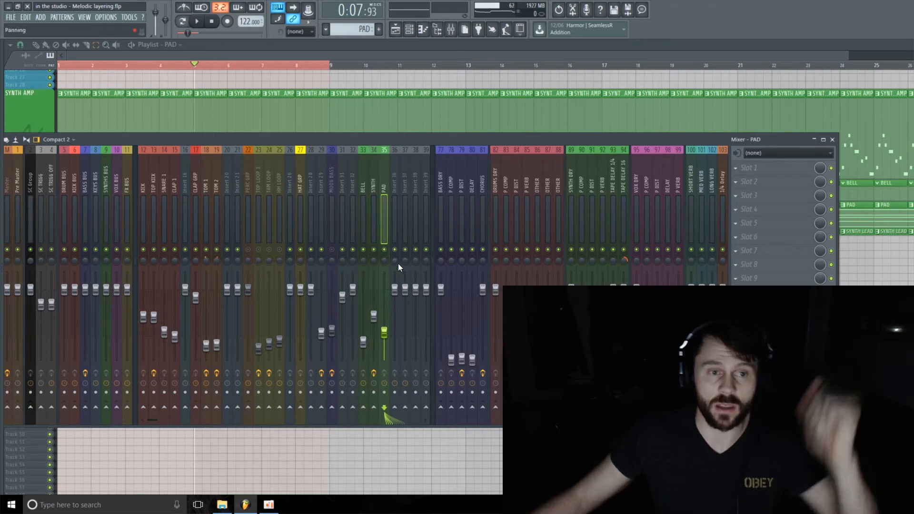
key("space")
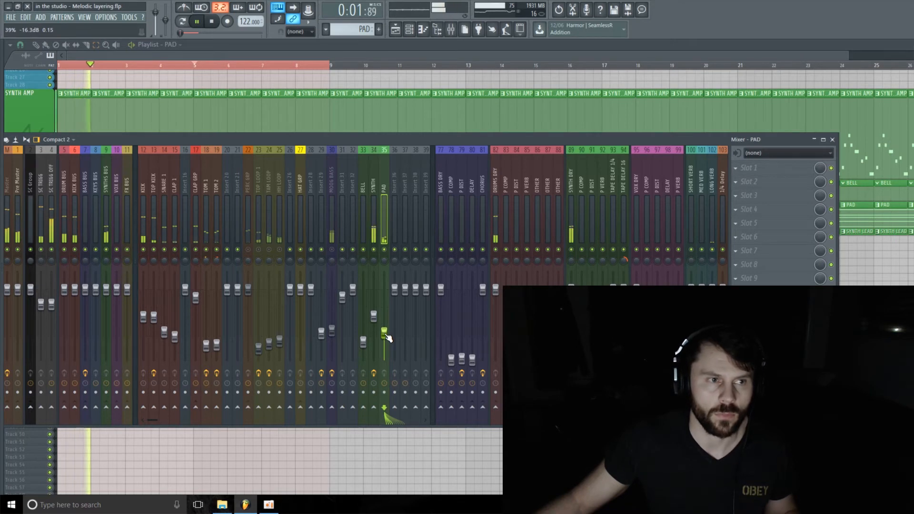
Shorten the playlist's loop selection to bars 3 and 4 and listen to it
left_click_drag(848, 56, 570, 61)
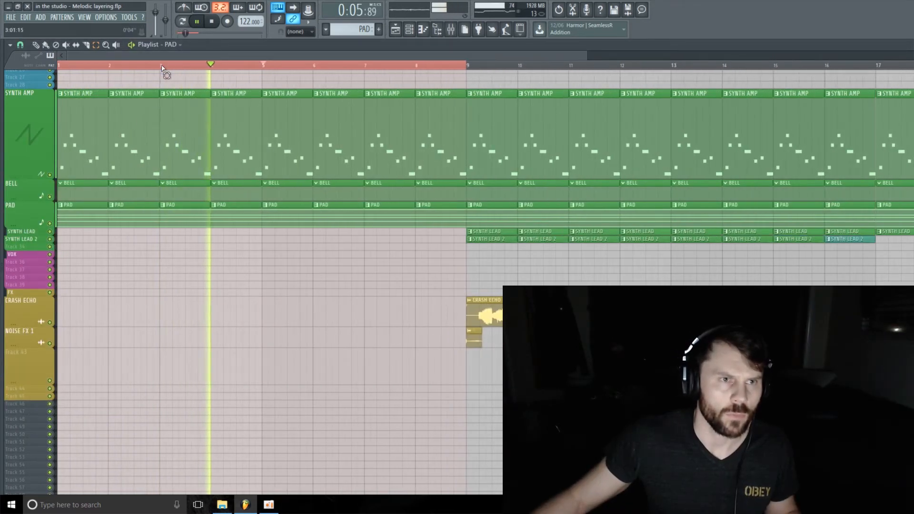
left_click_drag(161, 67, 255, 67)
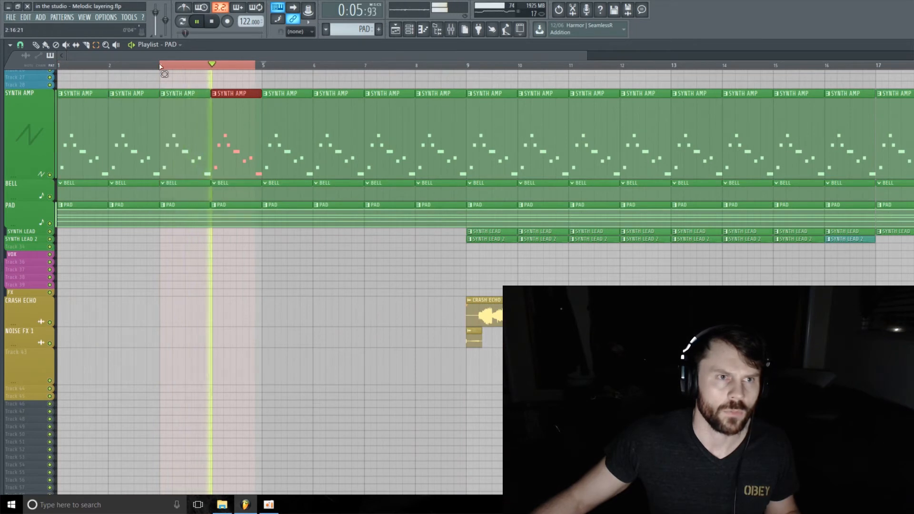
left_click_drag(160, 66, 262, 70)
left_click(307, 318)
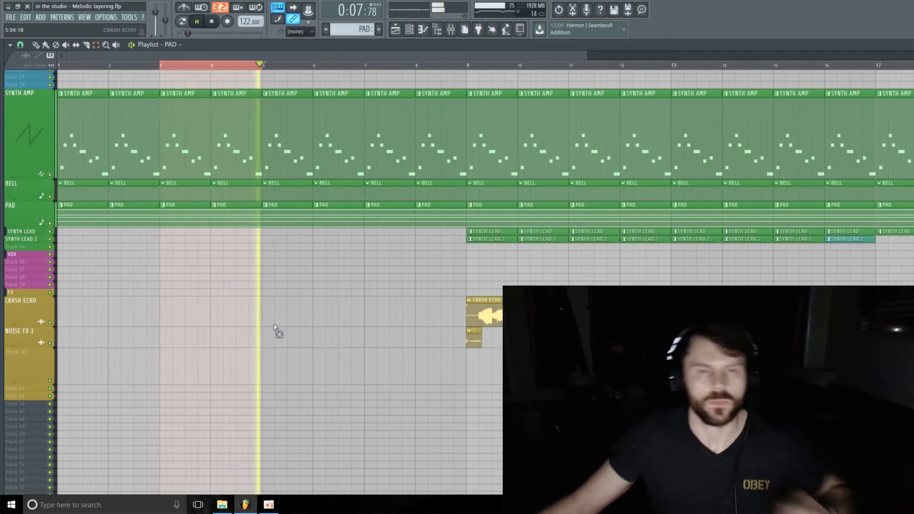
key("space")
Return the PAD channel to its plugin editor and load UAD Teletronix LA-2A Legacy in slot 1 of its mixer track
key("F6")
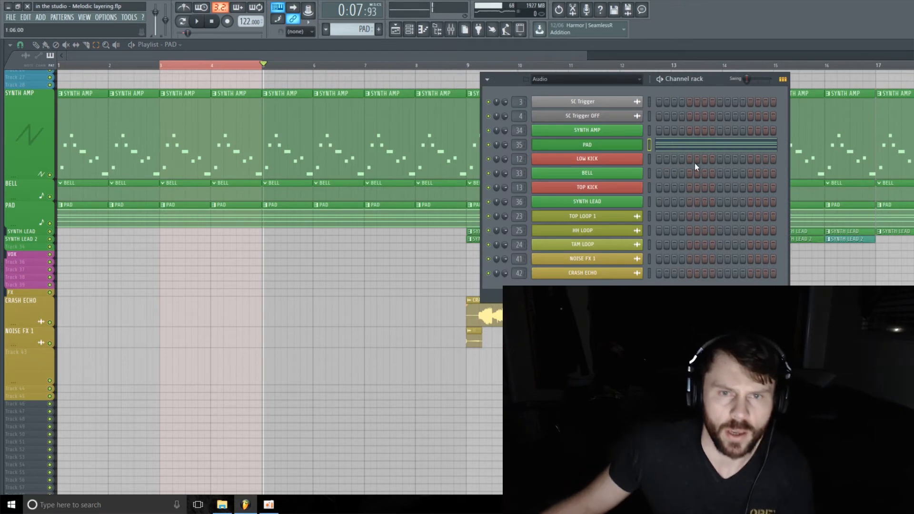
left_click(614, 147)
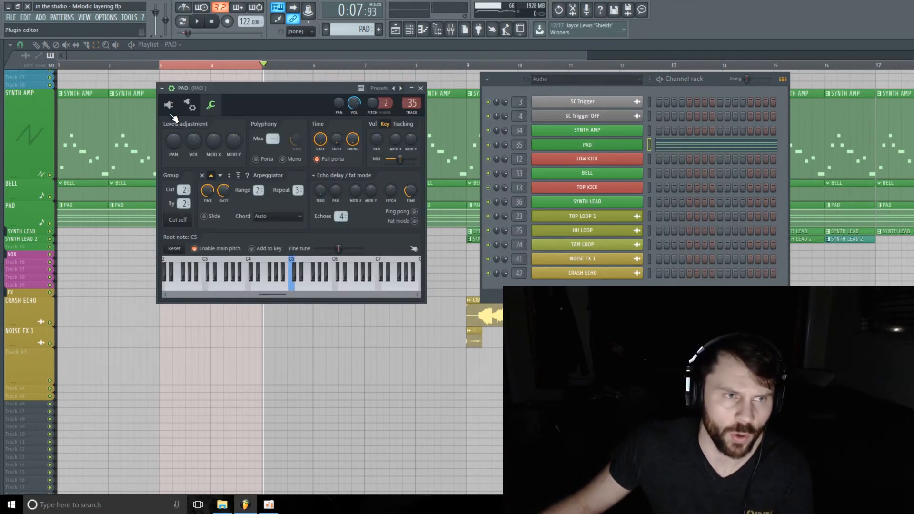
left_click(169, 106)
left_click(450, 30)
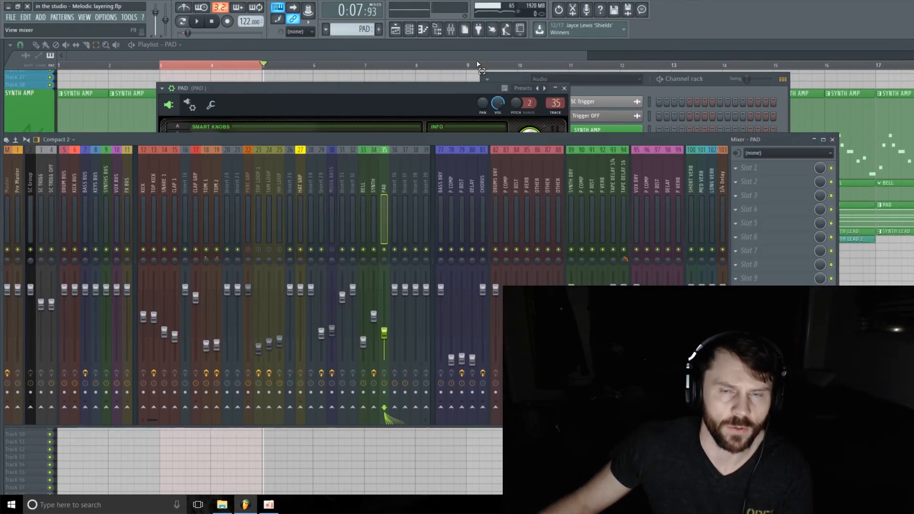
left_click(779, 169)
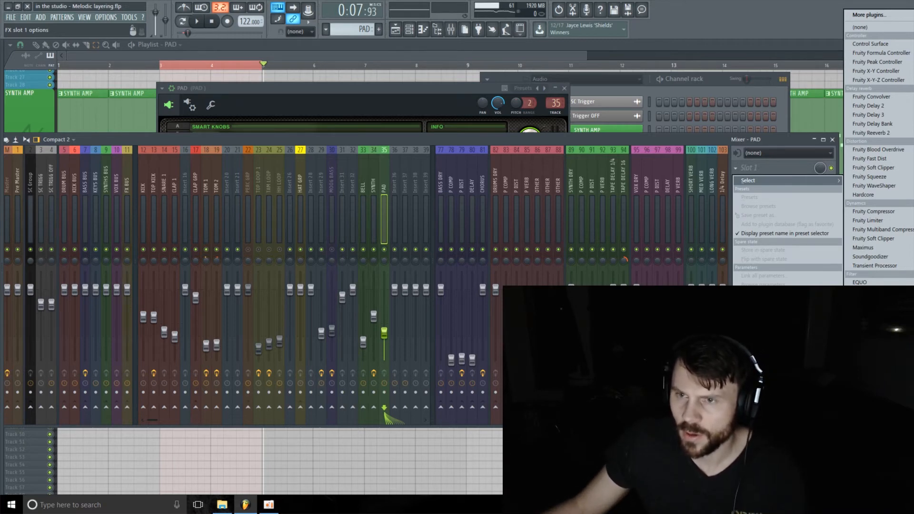
left_click(879, 371)
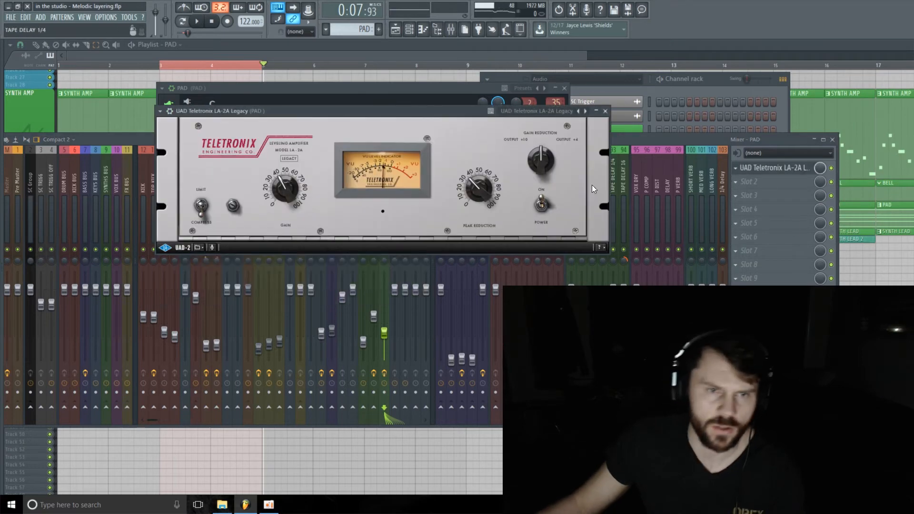
left_click_drag(401, 113, 334, 156)
Set the PAD's LA-2A peak reduction to about 57 and gain to about 45.5 during playback
key("space")
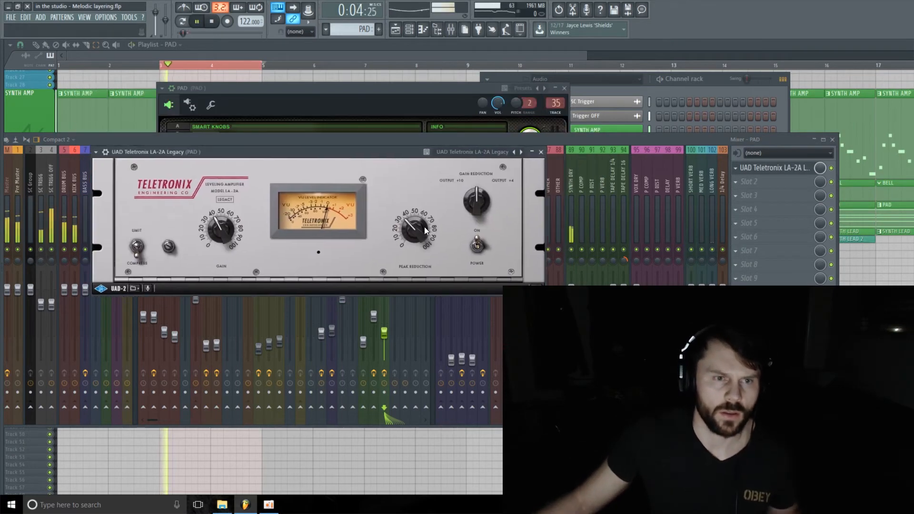
left_click_drag(413, 225, 421, 213)
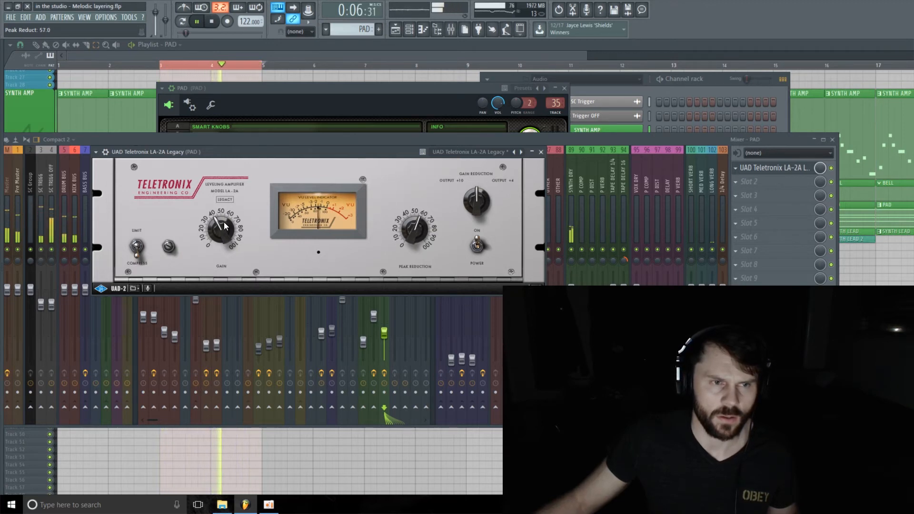
left_click_drag(225, 226, 226, 223)
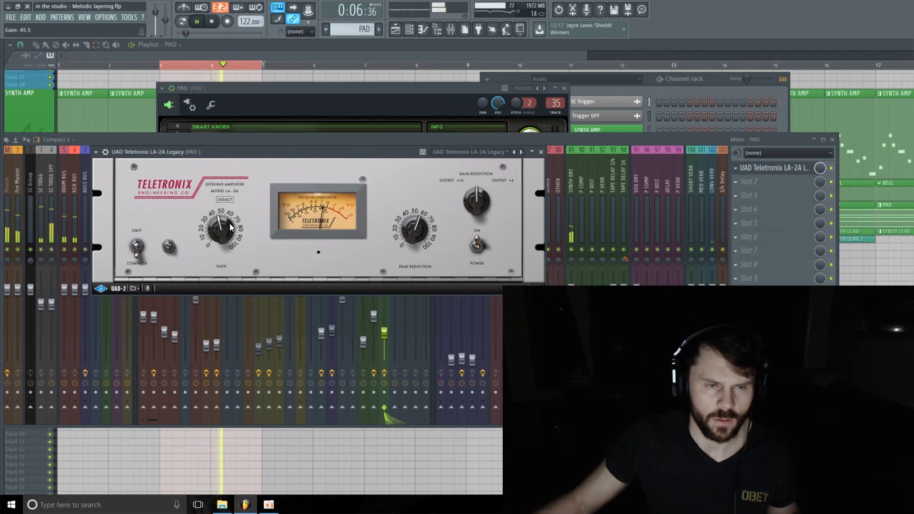
left_click_drag(215, 221, 218, 220)
left_click_drag(412, 232, 413, 230)
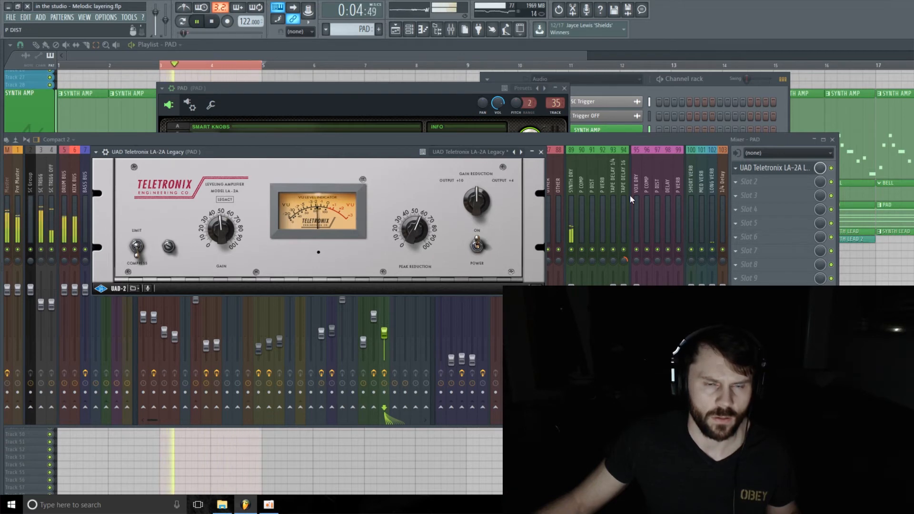
Load Fruity Parametric EQ 2 in slot 2 of the PAD track and cut the lows with band 1 at -18 dB, 64 Hz
left_click_drag(464, 143, 495, 155)
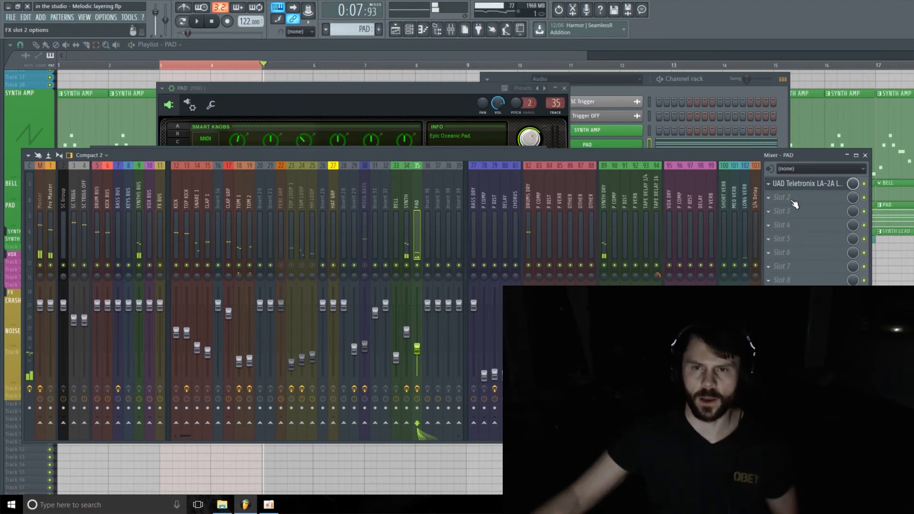
left_click(793, 199)
left_click(459, 310)
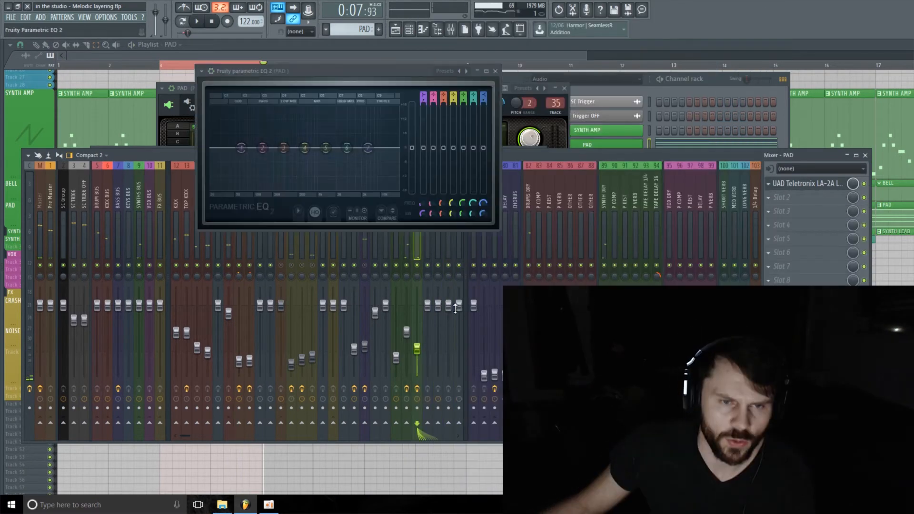
left_click_drag(227, 168, 250, 187)
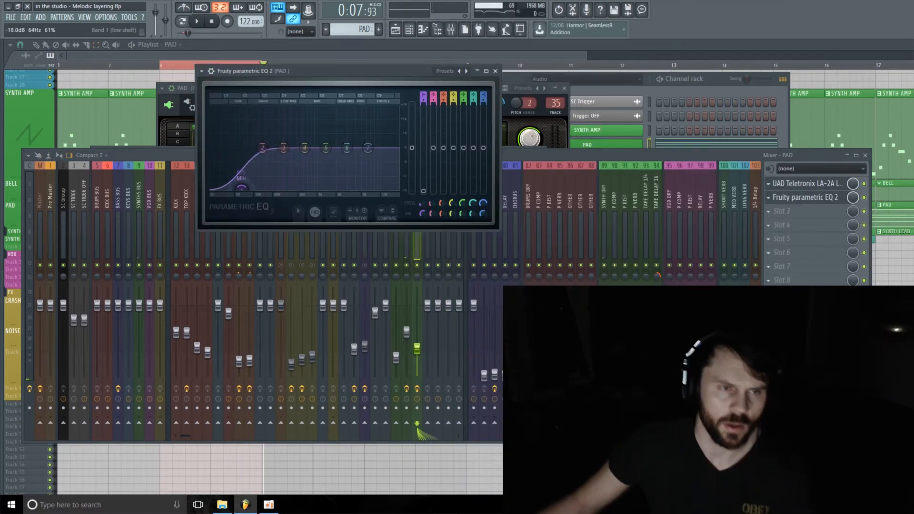
Raise the PAD EQ's band 1 cutoff during playback and shape a band 4 cut of about 2 dB at 368 Hz, 14% width
key("space")
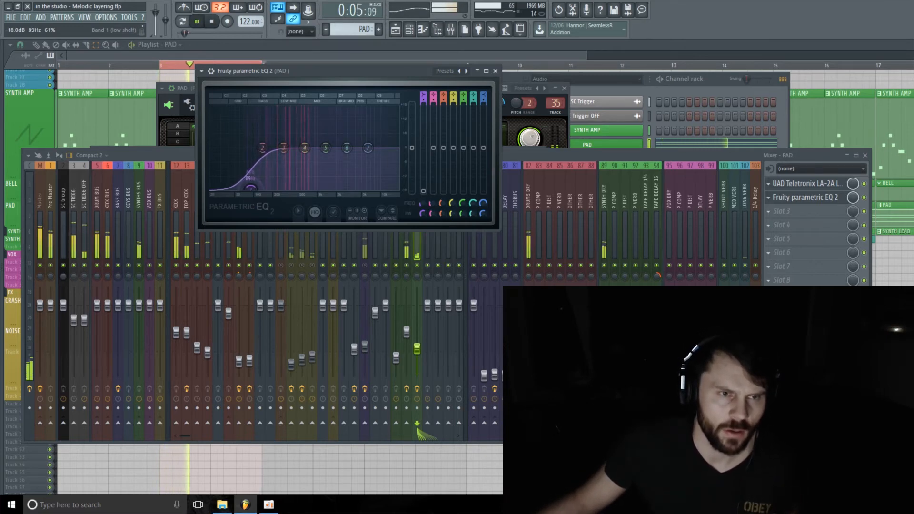
left_click_drag(254, 188, 260, 188)
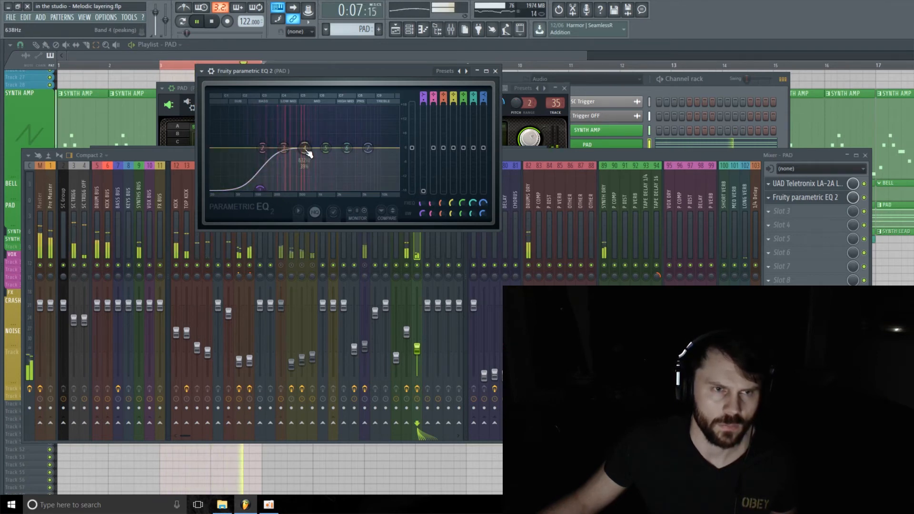
mouse_move(305, 149)
left_mouse_down()
mouse_move(286, 127)
mouse_move(290, 152)
left_mouse_up()
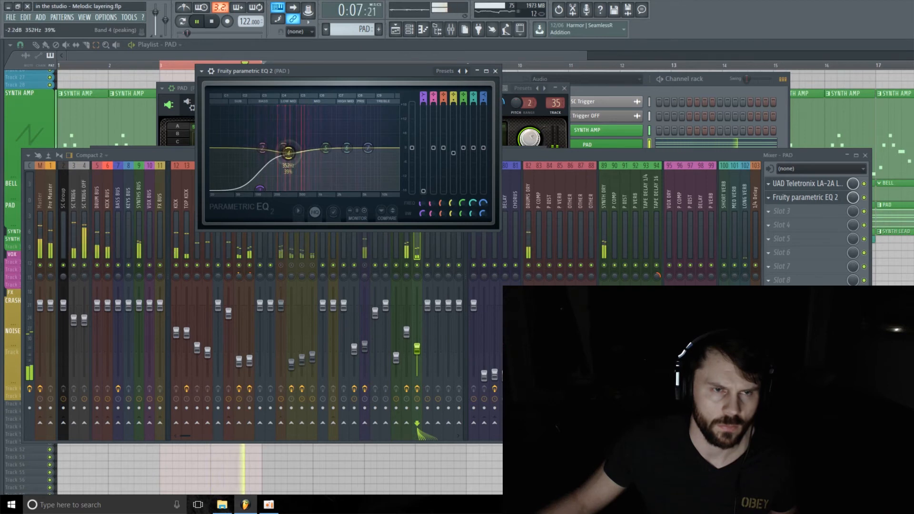
left_click_drag(453, 216, 453, 212)
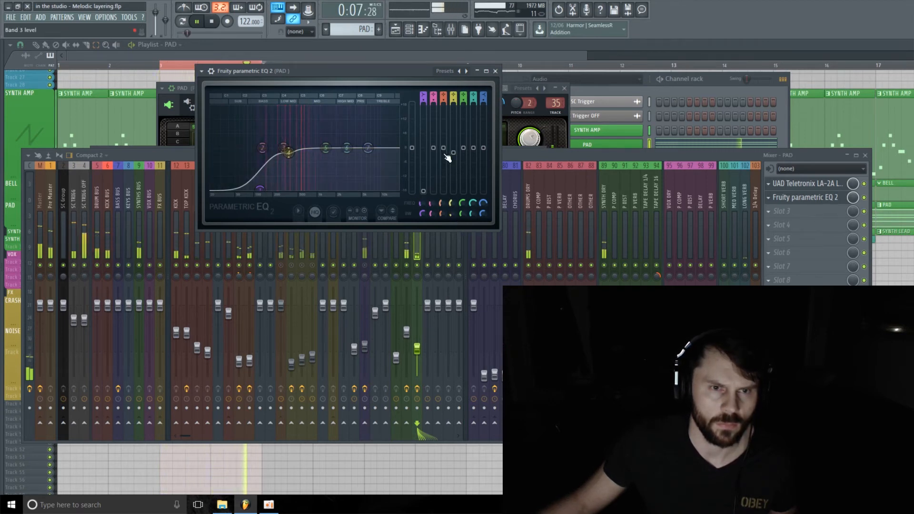
left_click_drag(454, 200, 455, 196)
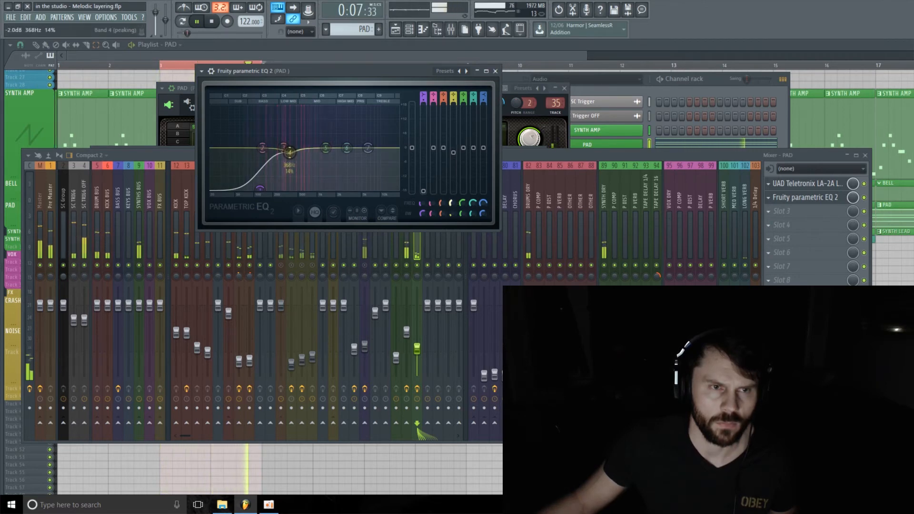
Deepen the PAD EQ's band 4 cut slightly, lower the band 7 high shelf and shift it up in frequency, and close the EQ
left_click(449, 155)
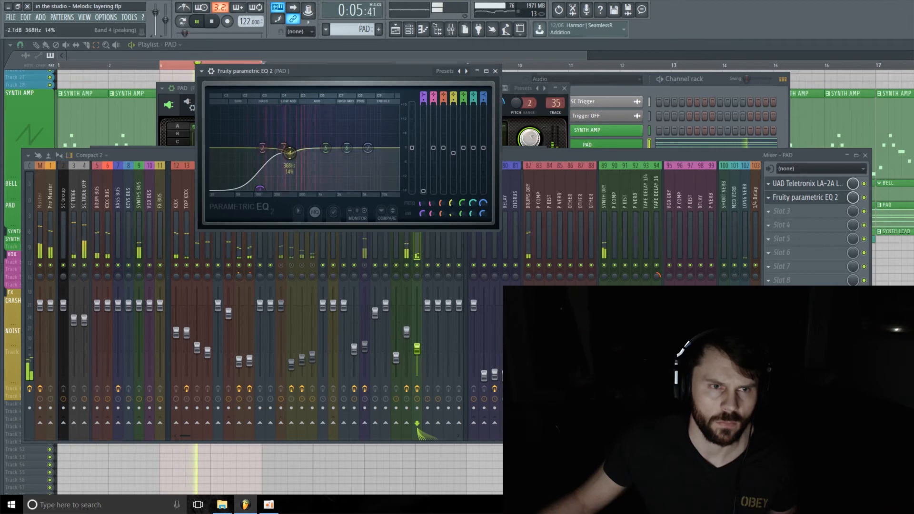
left_click_drag(453, 154, 453, 155)
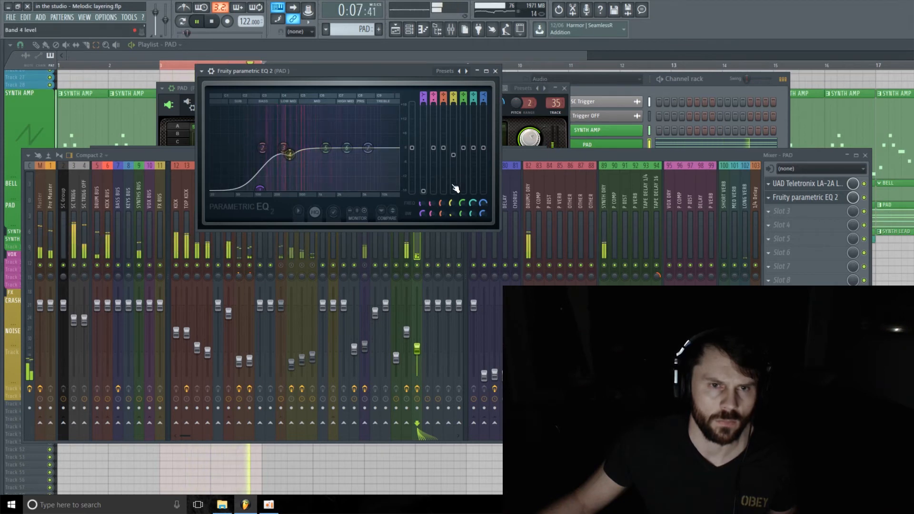
left_click_drag(452, 204, 453, 202)
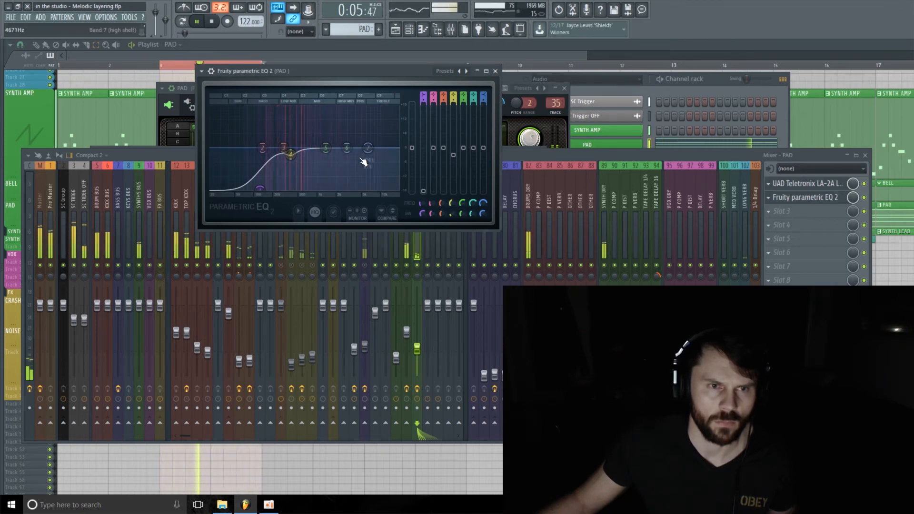
left_click_drag(370, 150, 385, 156)
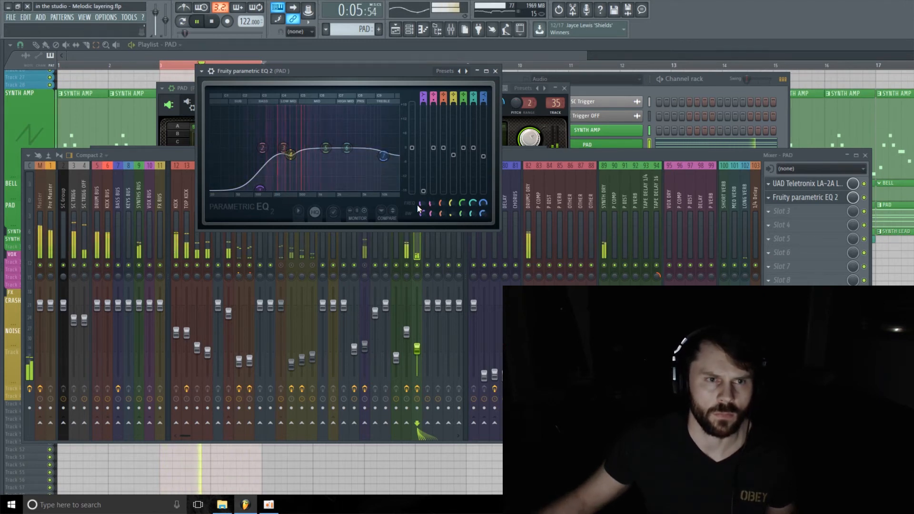
left_click(495, 71)
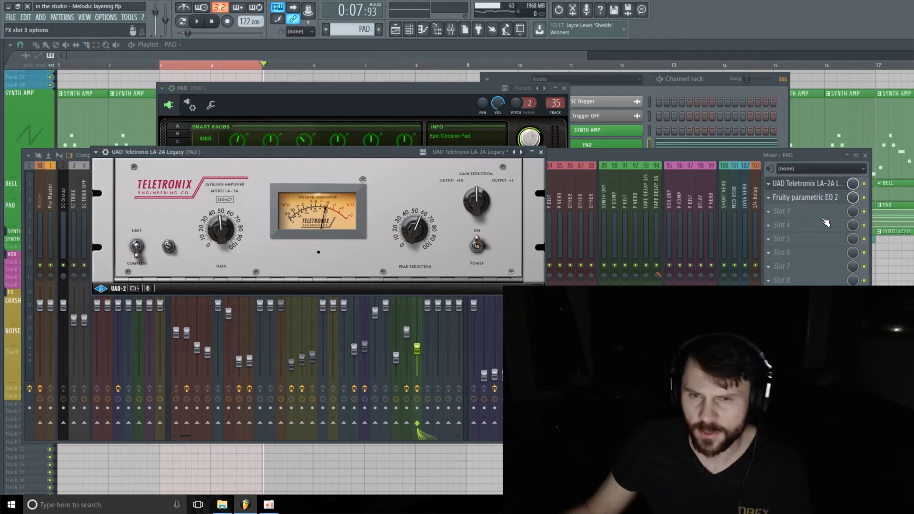
Load Defacer in slot 3 of the PAD mixer track and place its window above the mixer
left_click(798, 211)
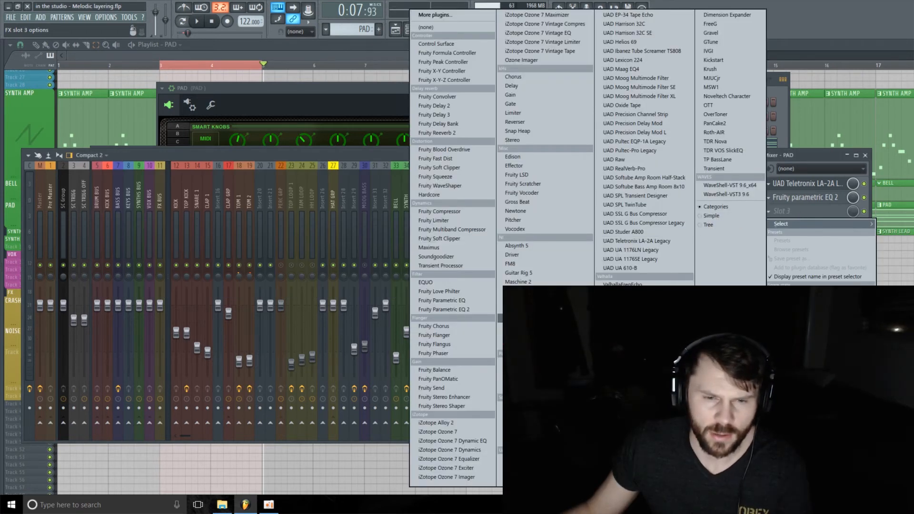
left_click(614, 477)
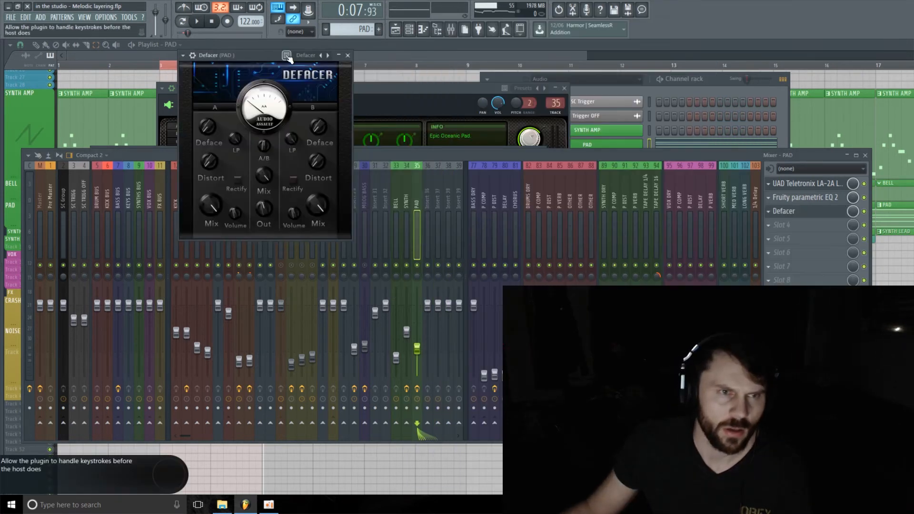
left_click_drag(264, 54, 246, 86)
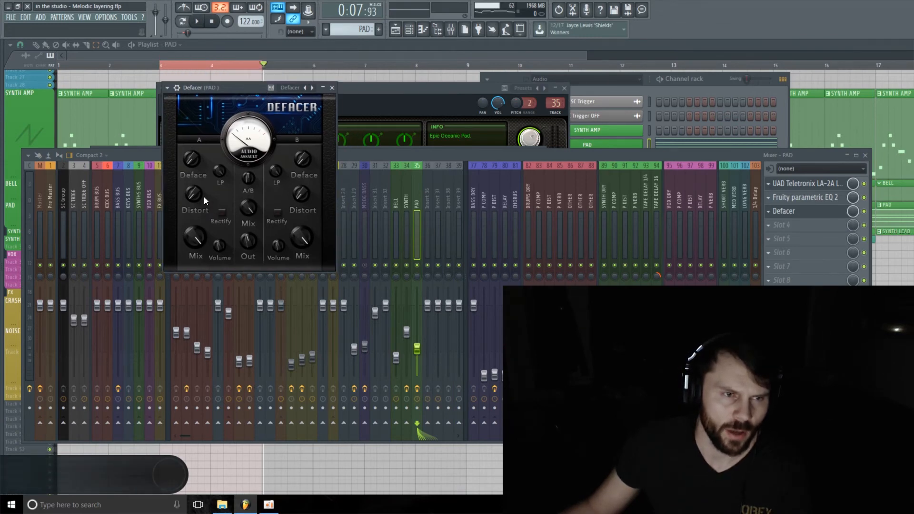
Add light distortion of about 13% in Defacer and compare the PAD with the effect switched off and on during playback
left_click_drag(191, 194, 196, 193)
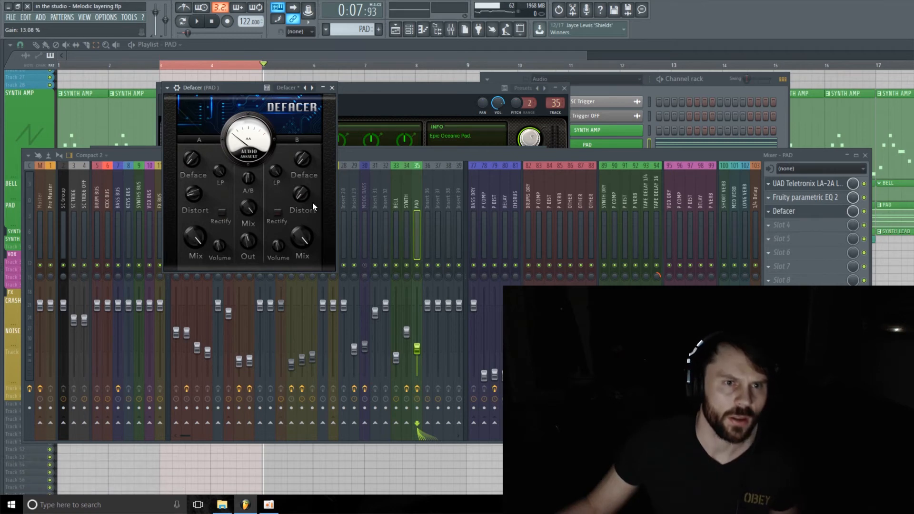
key("space")
left_click_drag(302, 184, 304, 181)
left_click_drag(189, 196, 189, 191)
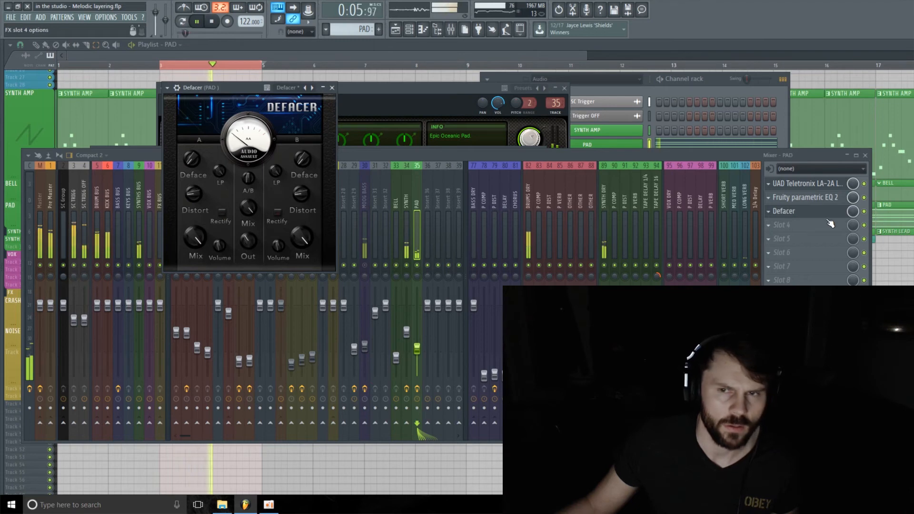
left_click(864, 212)
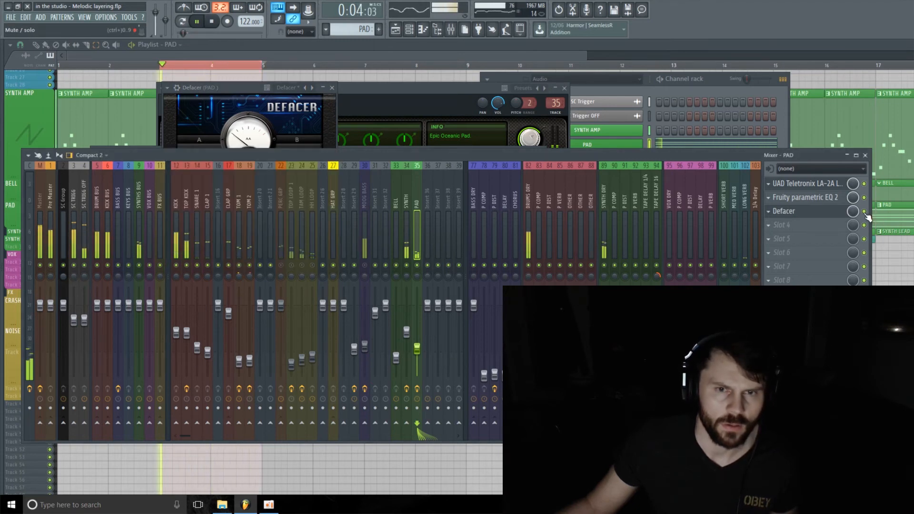
Load Phasis in slot 4 of the PAD mixer track and move its window over the Defacer window
left_click(800, 227)
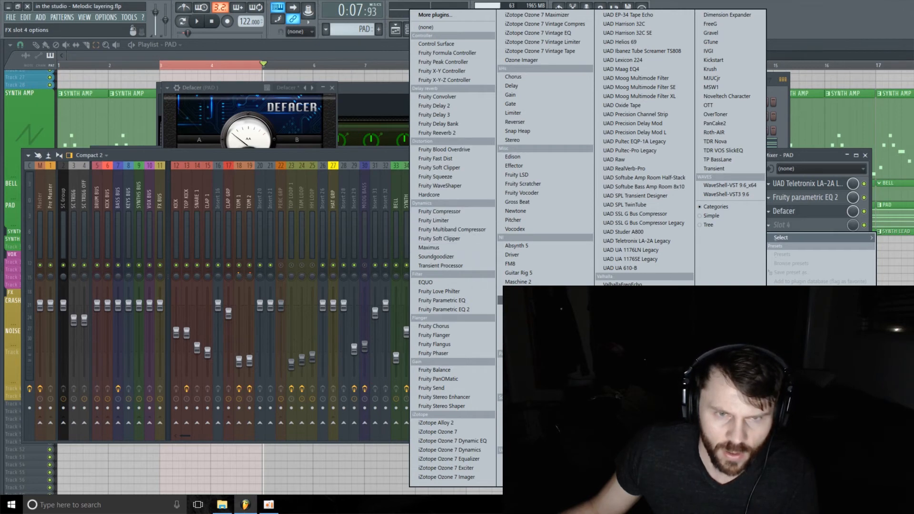
left_click(519, 291)
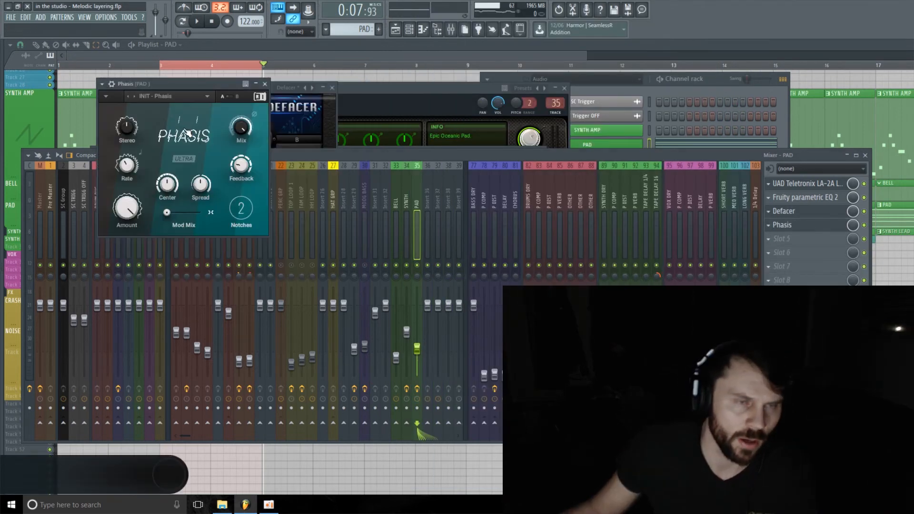
left_click_drag(153, 85, 189, 86)
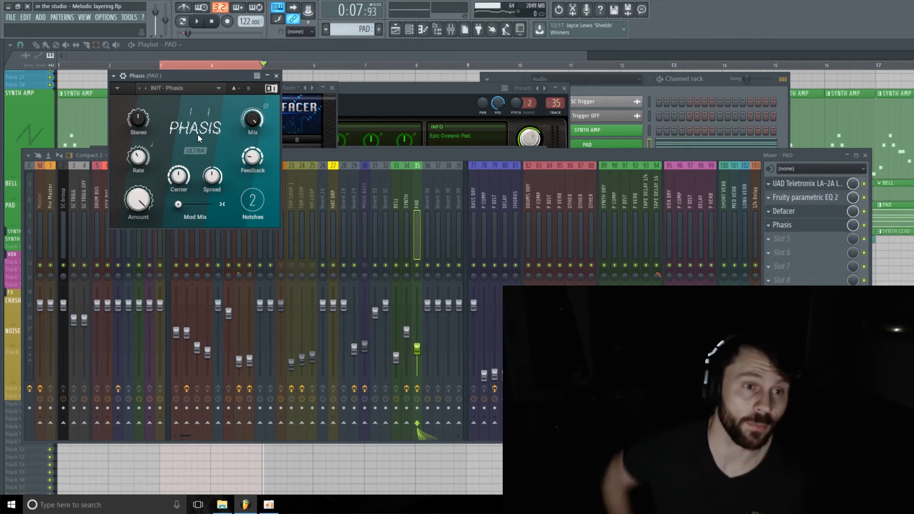
left_click_drag(178, 76, 228, 97)
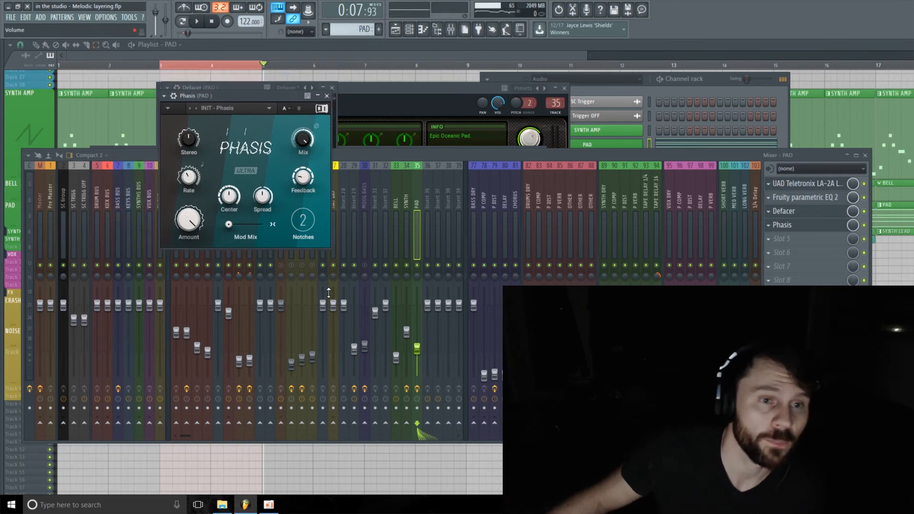
Set Phasis to 12 notches, a slight mod mix and a mix of about 16.5%, comparing the PAD with and without it
left_click_drag(310, 221, 310, 190)
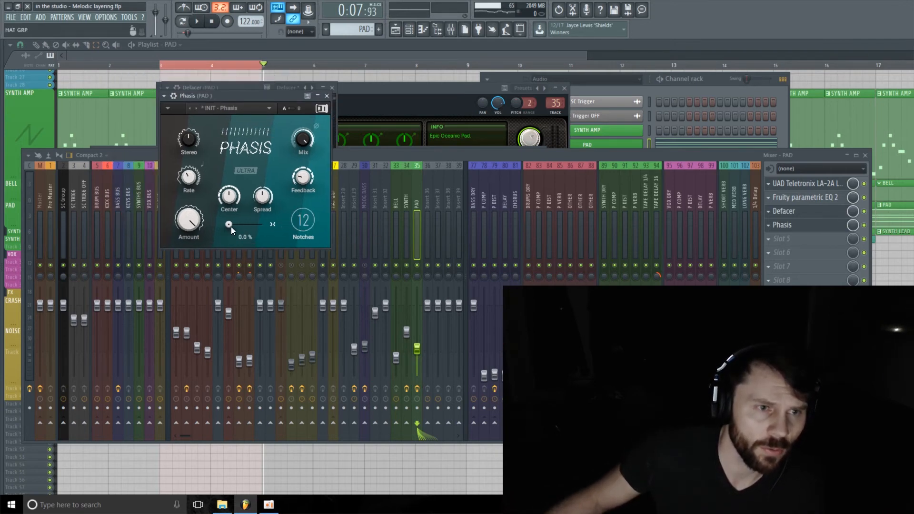
left_click_drag(231, 226, 232, 227)
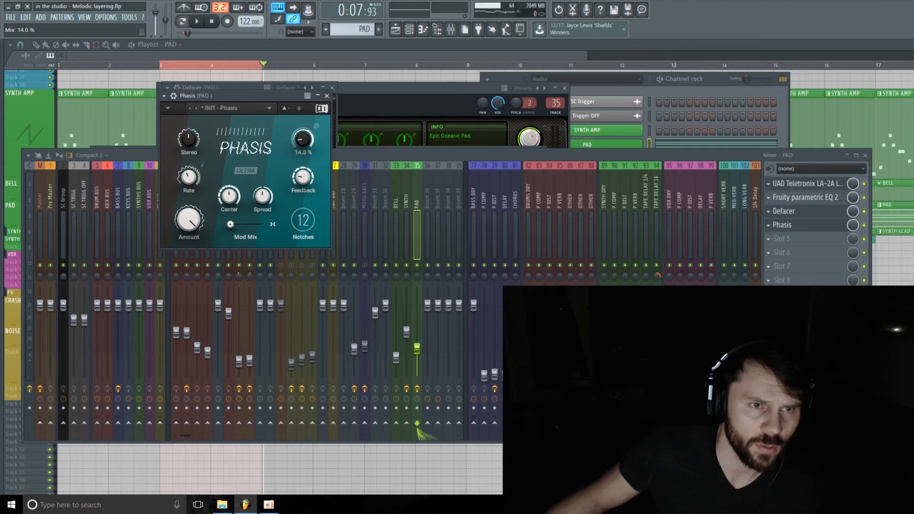
key("space")
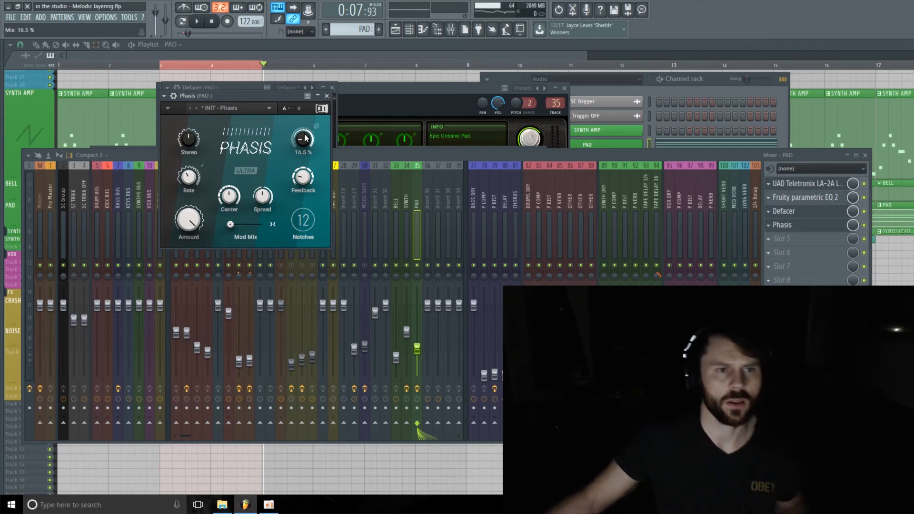
mouse_move(303, 139)
left_mouse_down()
mouse_move(303, 67)
mouse_move(303, 162)
mouse_move(303, 154)
left_mouse_up()
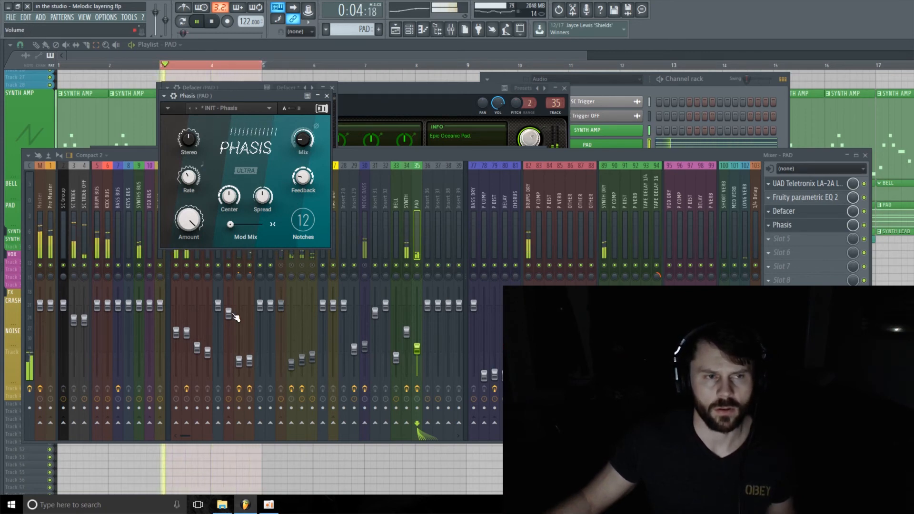
left_click(868, 226)
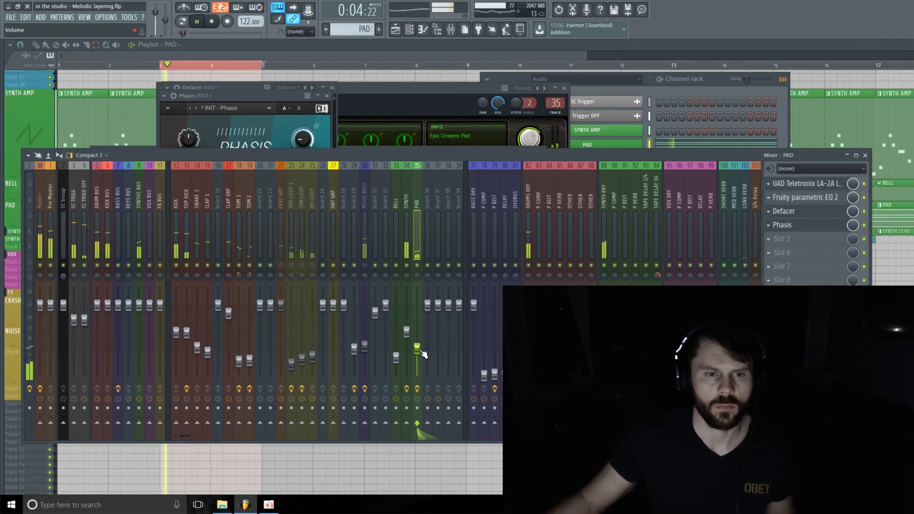
key("space")
Load Kickstart in slot 10 of the PAD mixer track and set its mix to 42% during playback
left_click(768, 308)
mouse_move(785, 310)
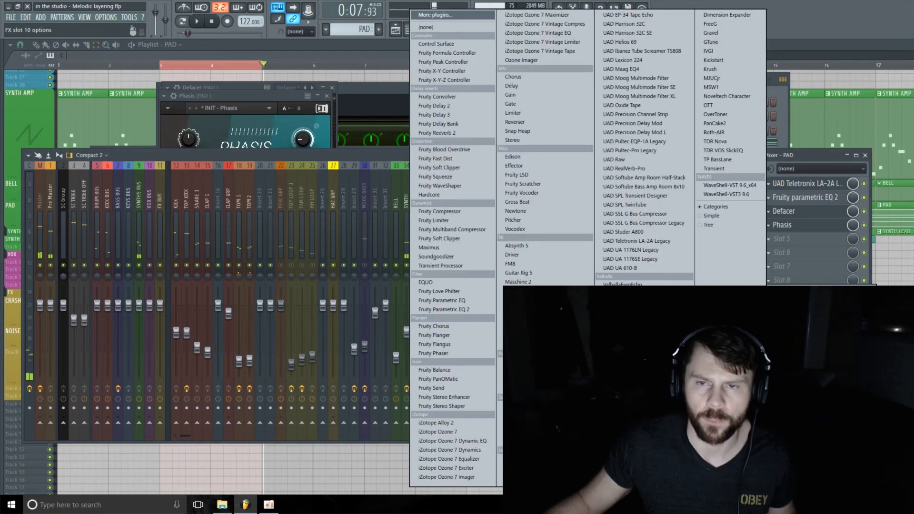
left_click(715, 188)
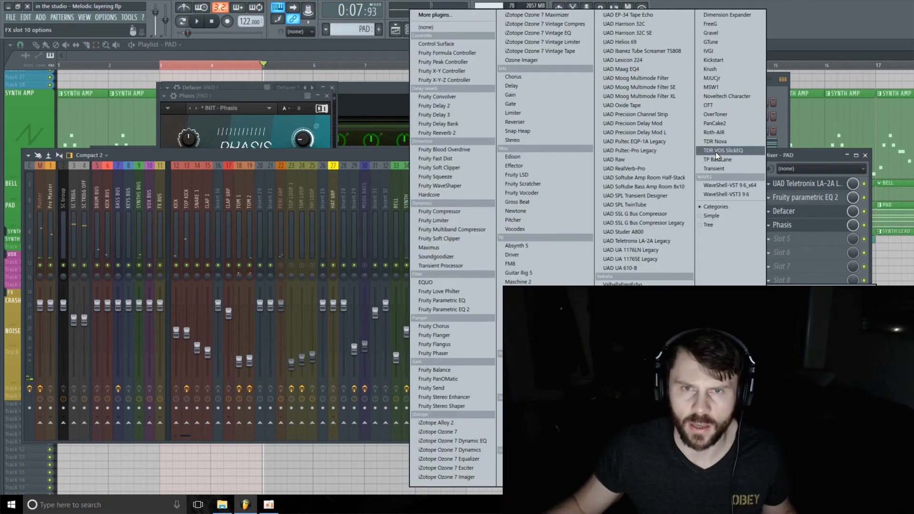
left_click(732, 62)
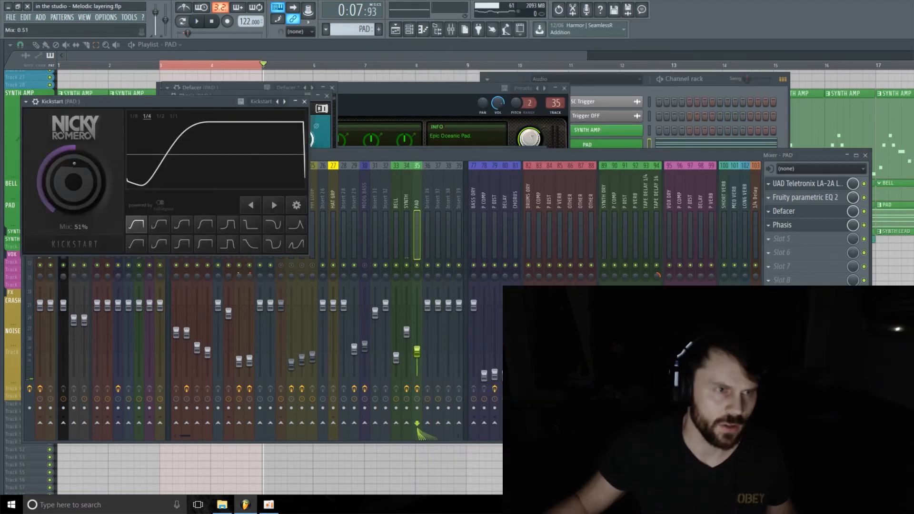
key("space")
left_click_drag(74, 182, 76, 146)
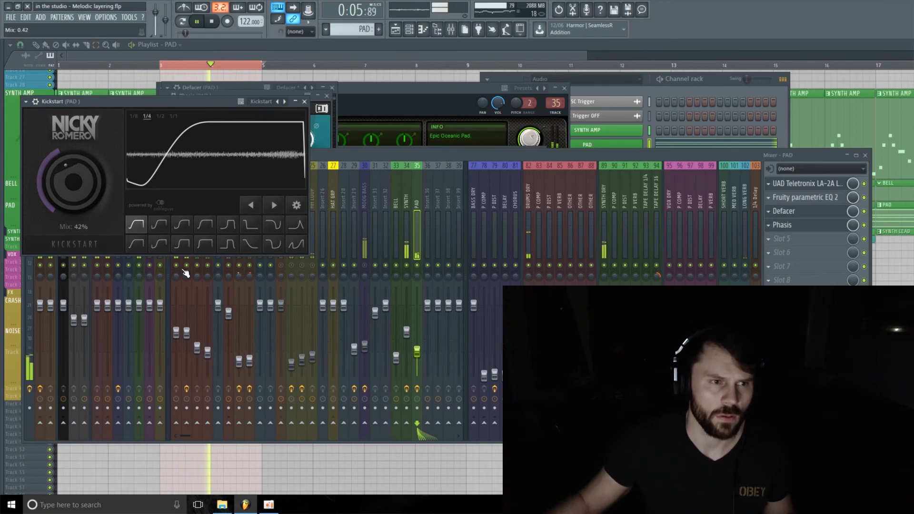
Close Kickstart and lower the PAD track's fader to slightly below -17.9 dB while listening to the loop
left_click(419, 351)
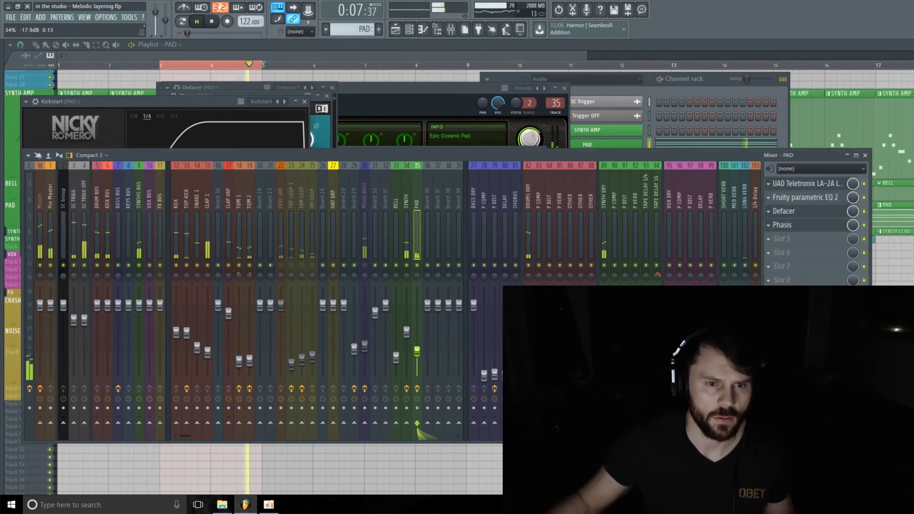
left_click(305, 101)
left_click_drag(418, 353, 417, 354)
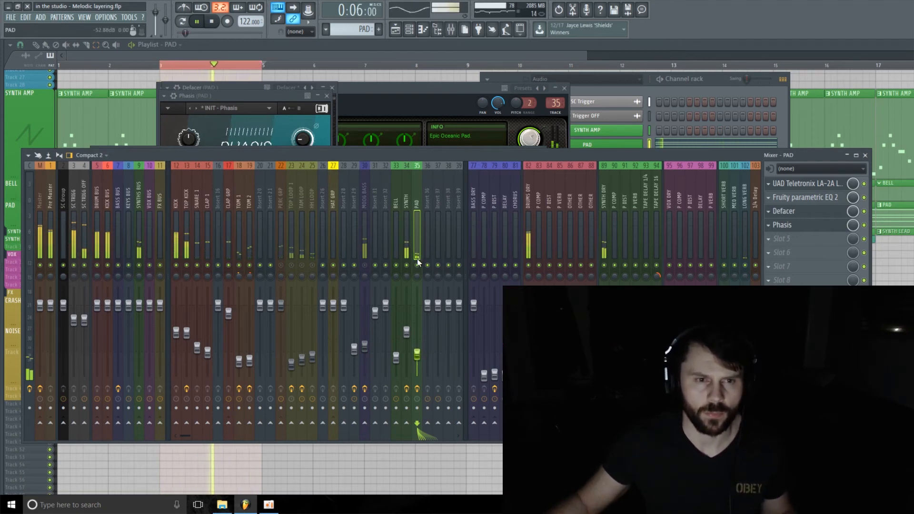
left_click_drag(419, 355, 418, 357)
key("space")
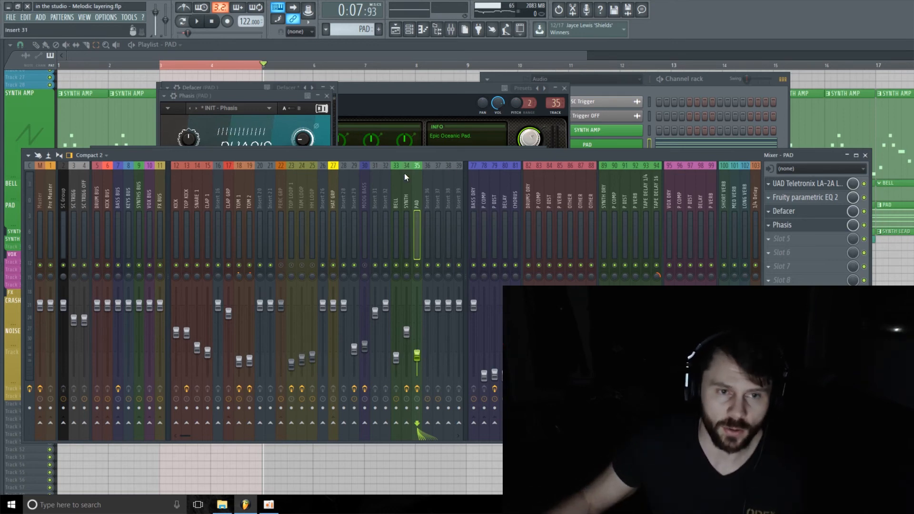
Select the BELL mixer track and close all open windows to work on the BELL track in the playlist
left_click(406, 195)
left_click(395, 200)
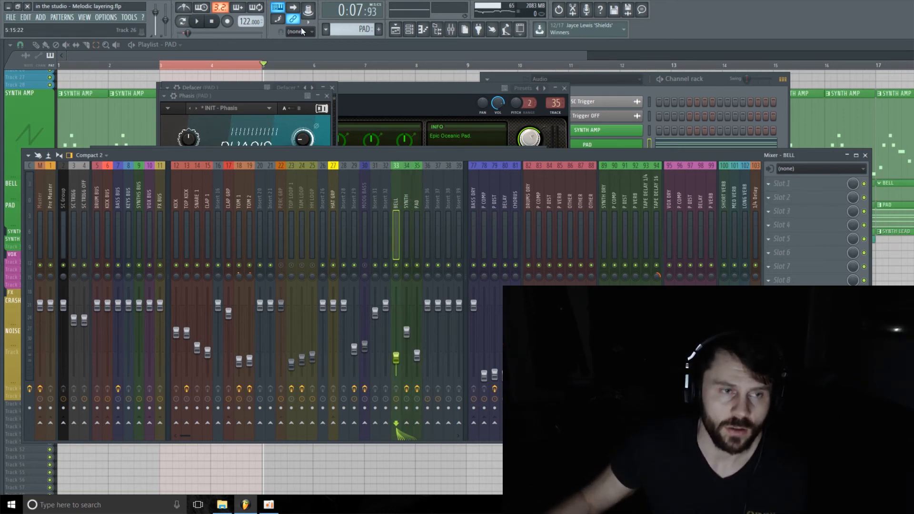
key("F12")
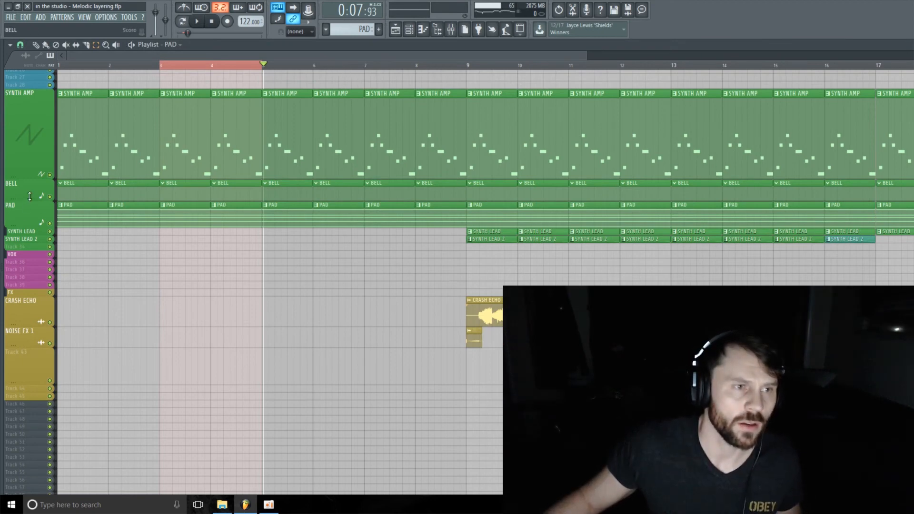
left_click_drag(29, 198, 29, 212)
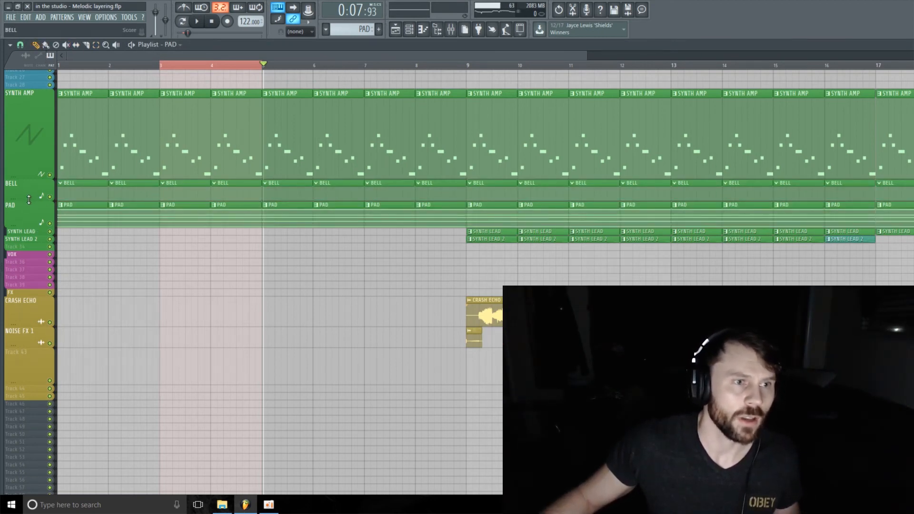
Enlarge the BELL playlist track and copy the SYNTH AMP notes into the BELL channel of the BELL pattern
left_click_drag(28, 200, 29, 230)
left_click(408, 30)
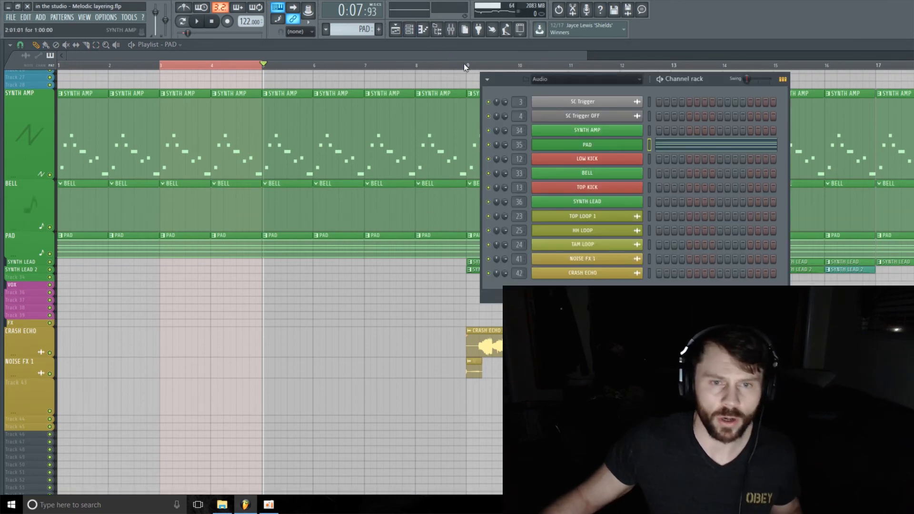
scroll(365, 29, "down", 3)
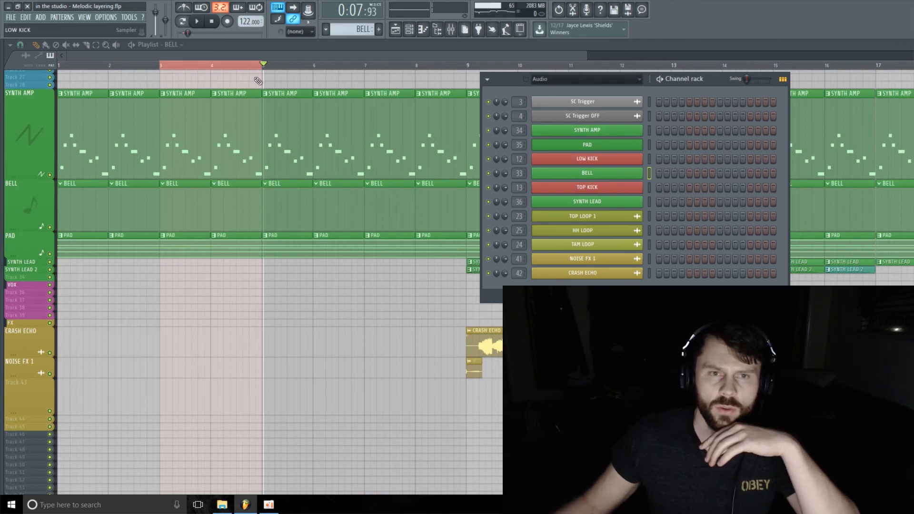
left_click_drag(353, 29, 353, 37)
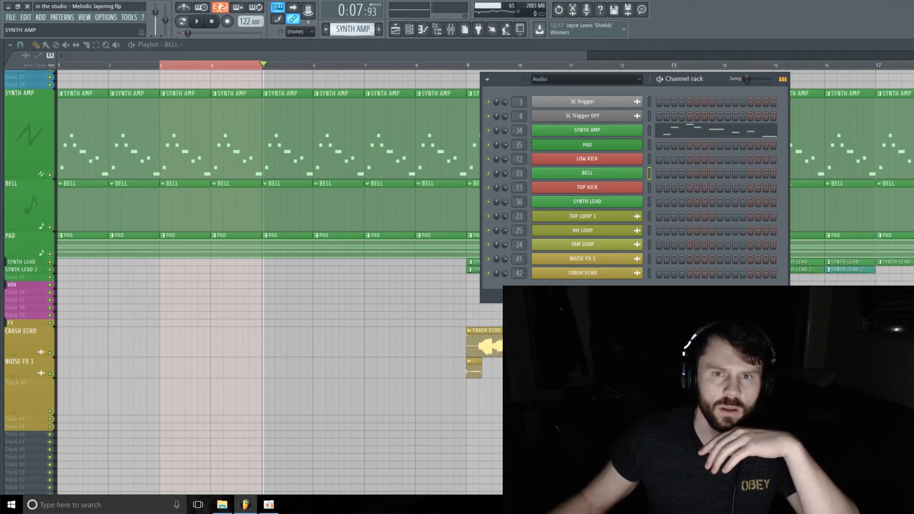
left_click(647, 128)
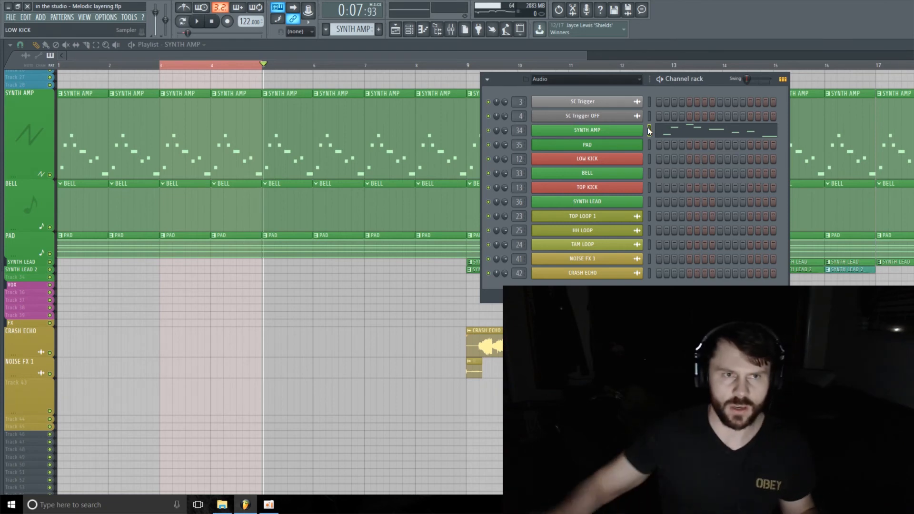
left_click_drag(368, 32, 368, 20)
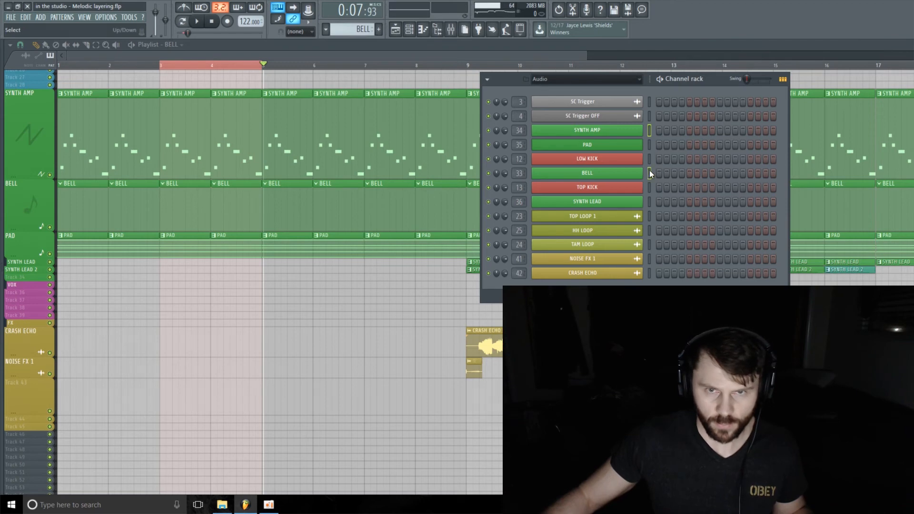
key("ctrl+v")
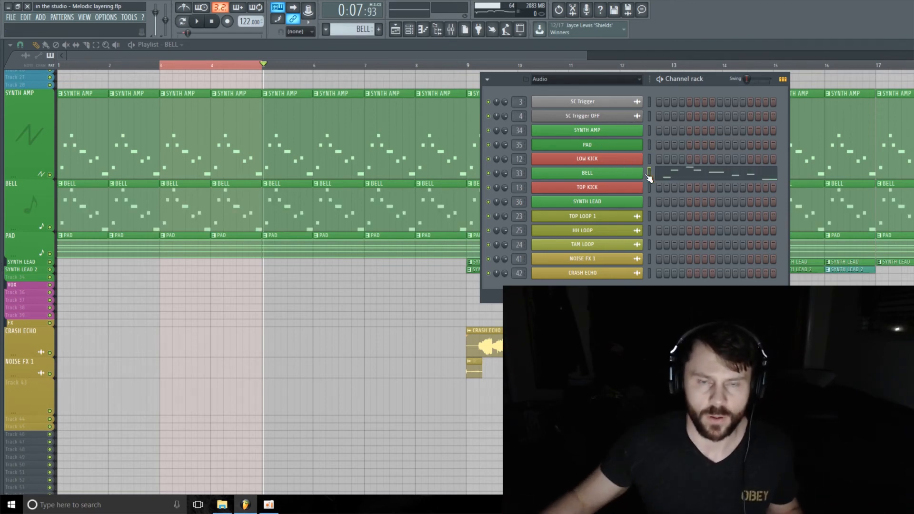
Listen to the loop with the BELL notes and load Fruity Parametric EQ 2 in slot 1 of the BELL mixer track
key("space")
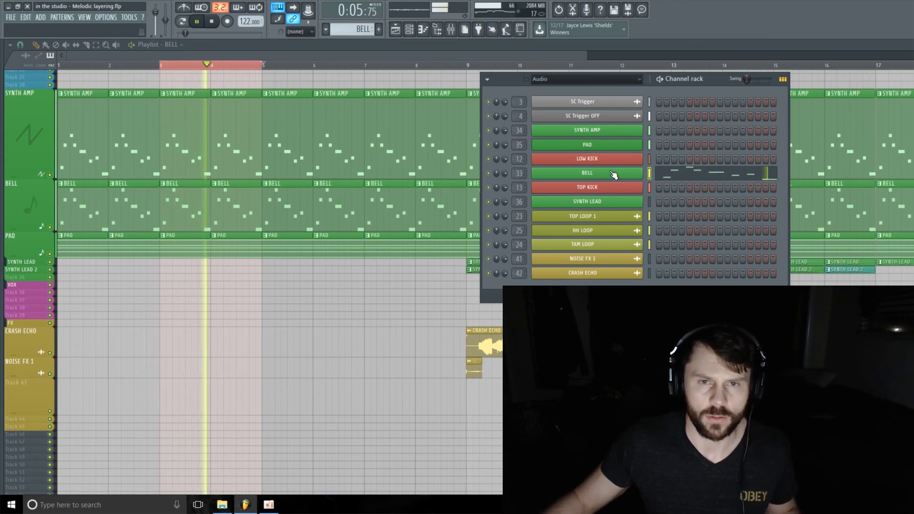
left_click(465, 30)
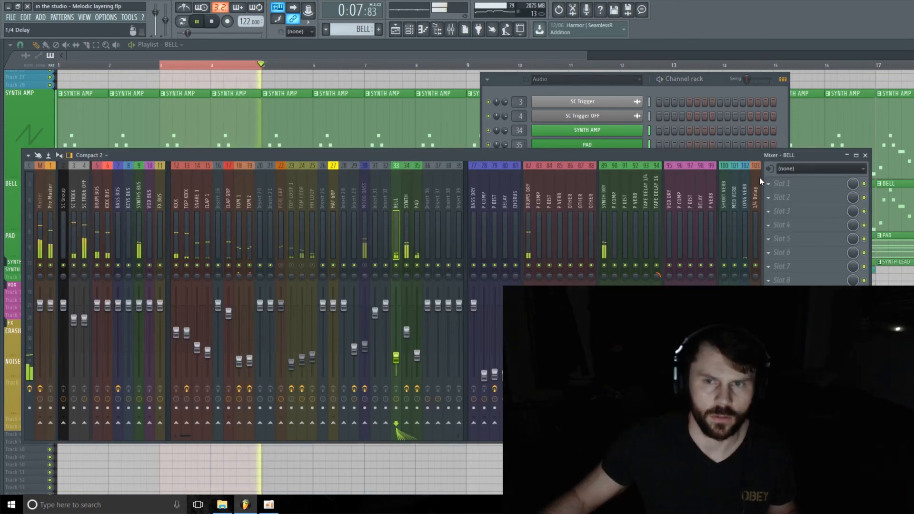
key("space")
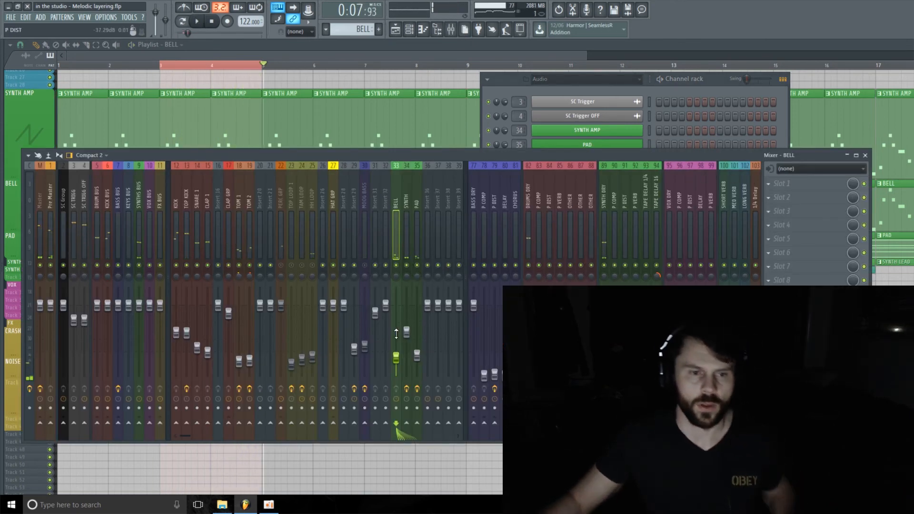
left_click(796, 188)
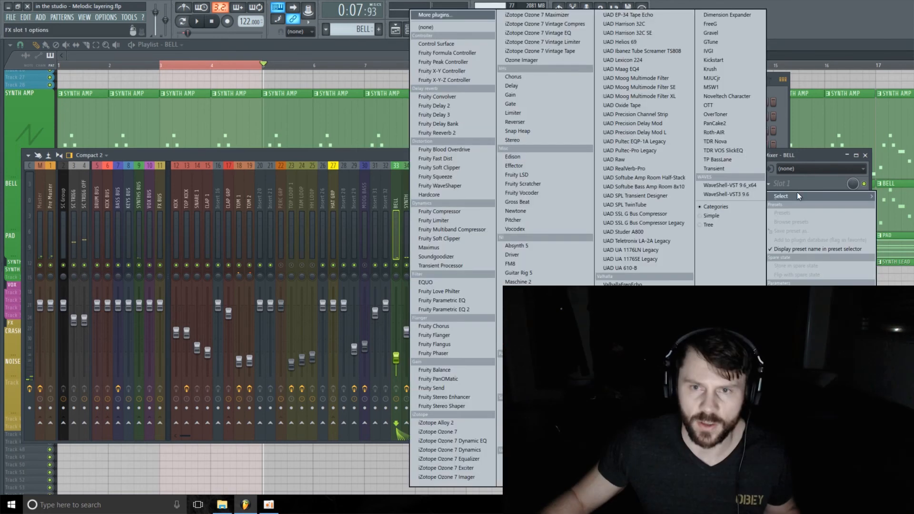
left_click(466, 309)
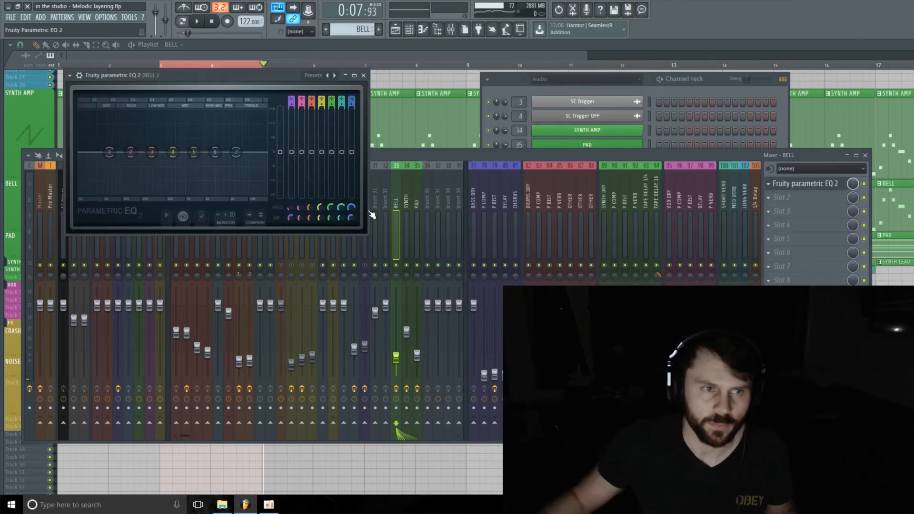
Cut the BELL's lows with band 1 at -18 dB around 418 Hz and boost band 6 about 4.1 dB at 4659 Hz, adjusting its bandwidth
left_click_drag(107, 153, 160, 192)
key("space")
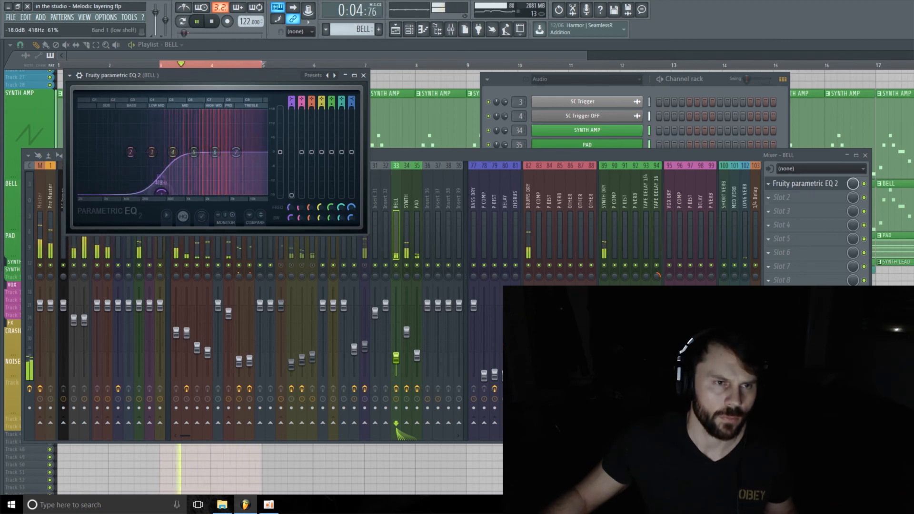
left_click_drag(214, 152, 227, 128)
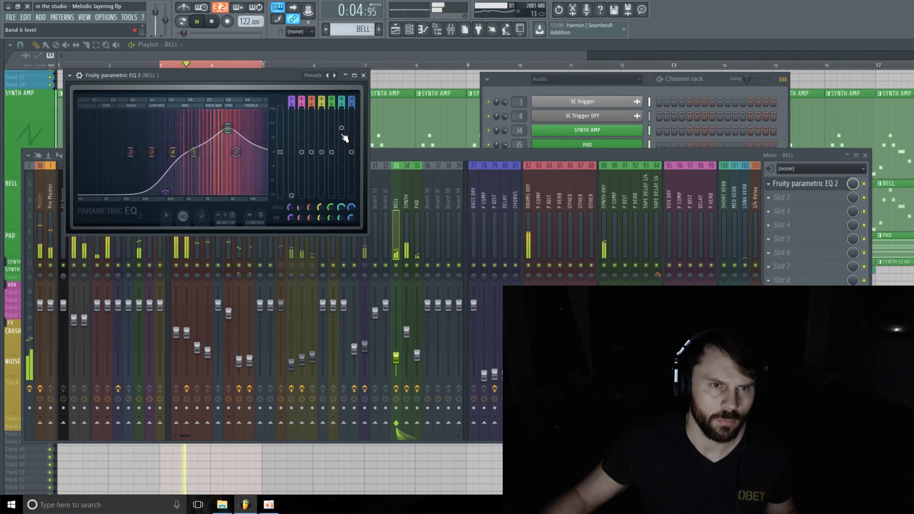
left_click_drag(341, 127, 341, 132)
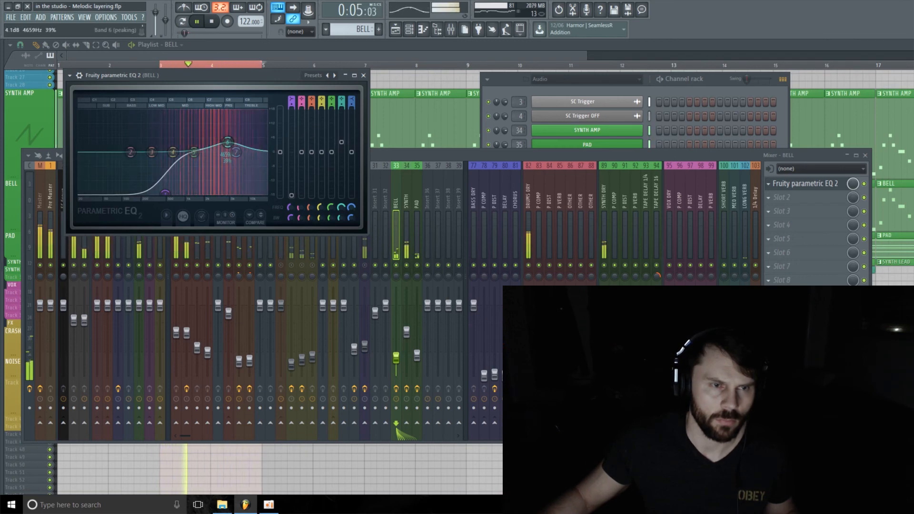
left_click_drag(339, 219, 339, 221)
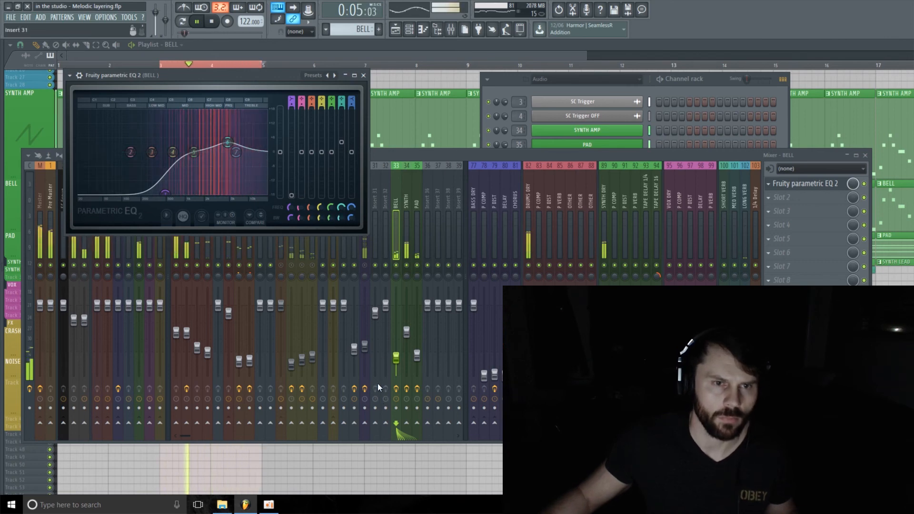
left_click(397, 356)
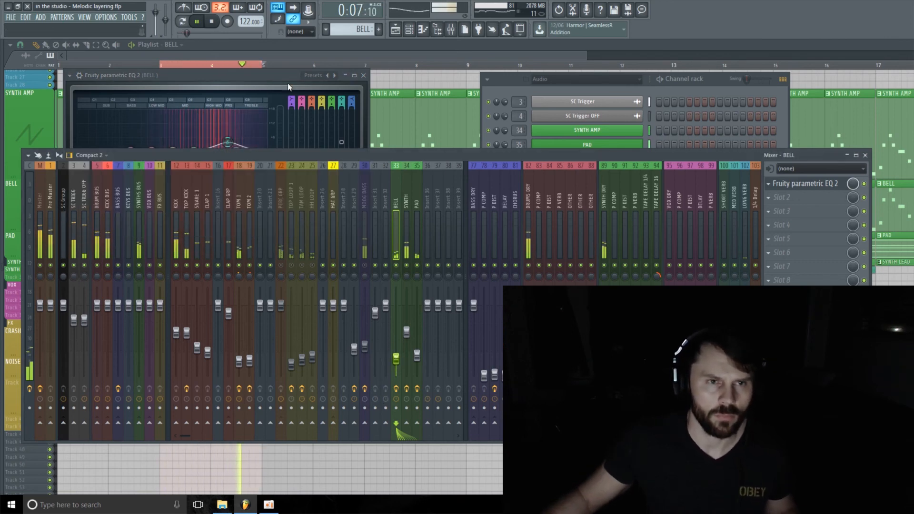
key("space")
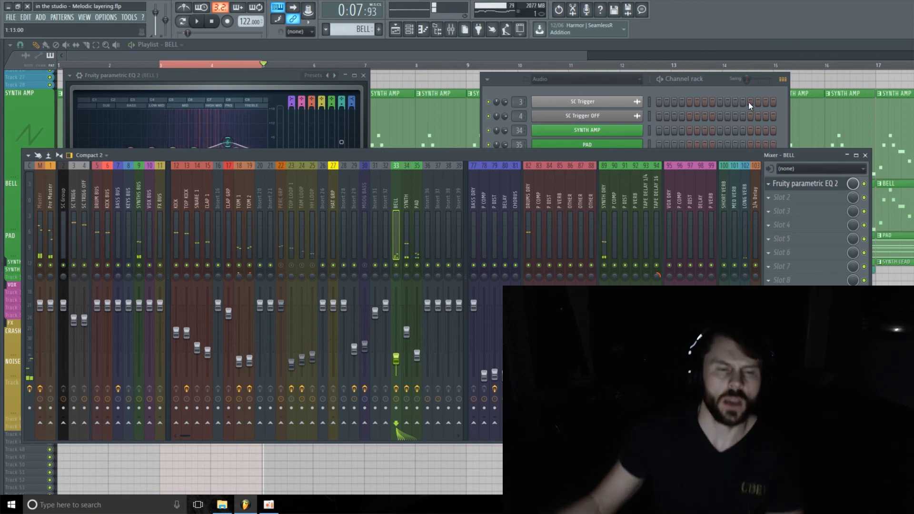
Load UAD Precision Delay Mod in slot 2 of the BELL track and set Delay A to 1/8 and Delay B to 1/4
left_click(807, 200)
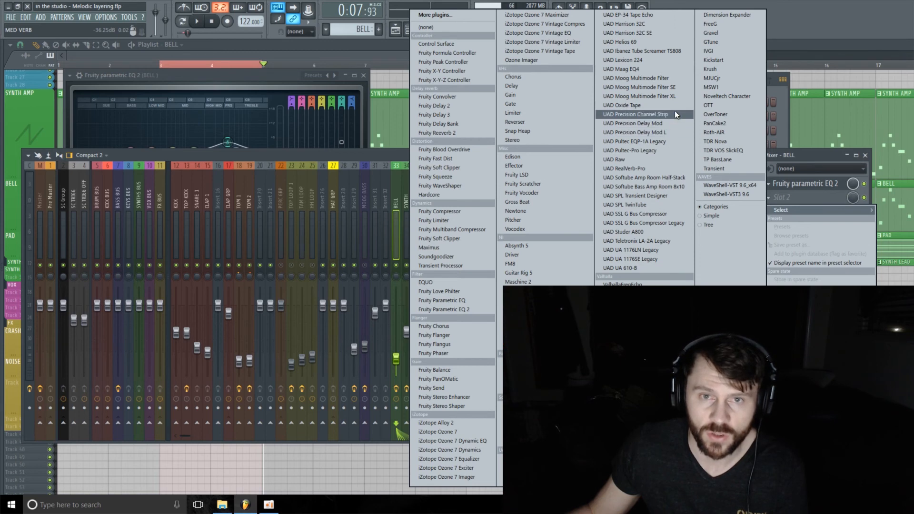
left_click(647, 123)
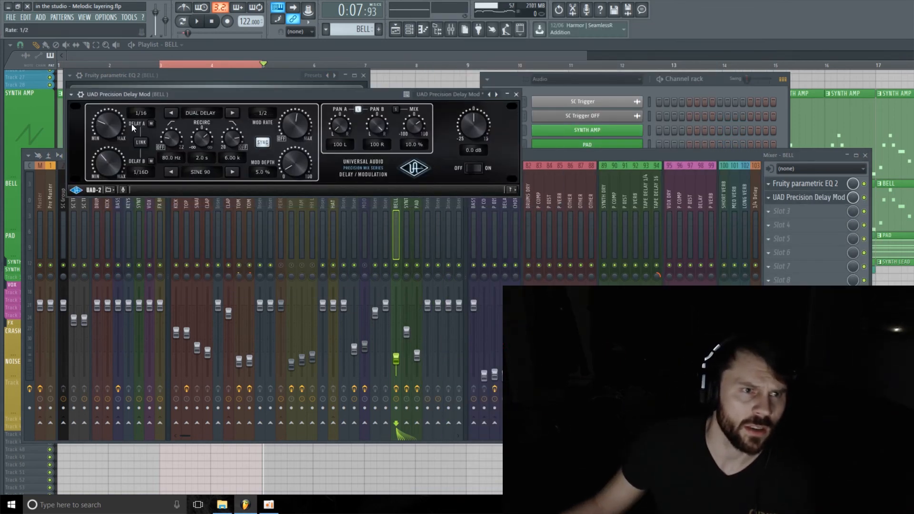
left_click_drag(100, 128, 99, 121)
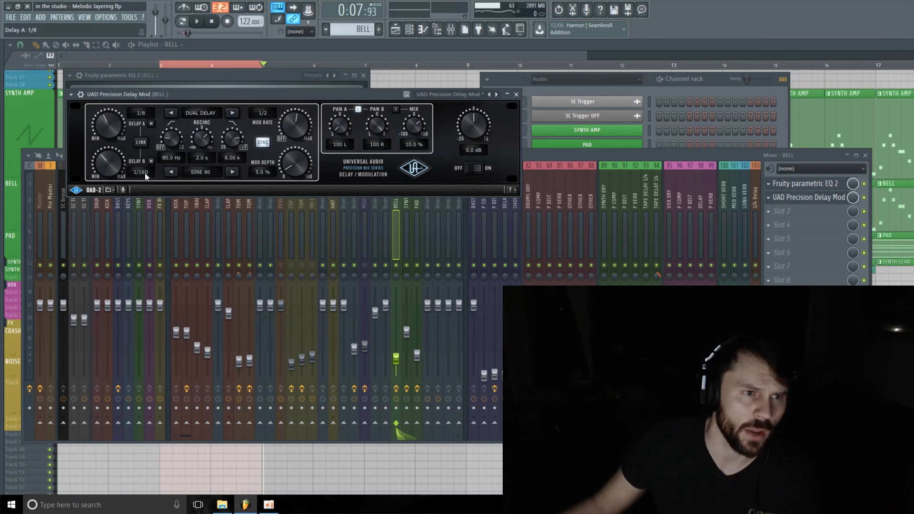
left_click_drag(114, 167, 114, 156)
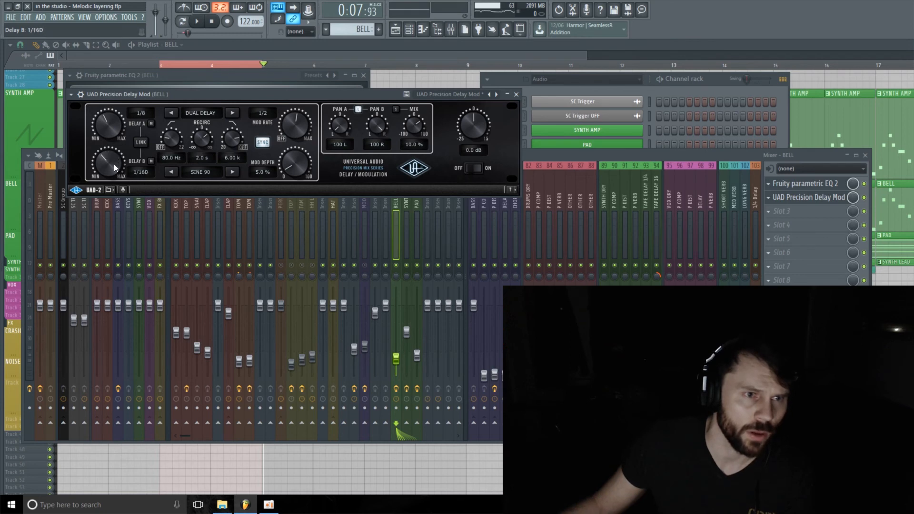
mouse_move(113, 163)
left_mouse_down()
mouse_move(111, 171)
mouse_move(119, 147)
left_mouse_up()
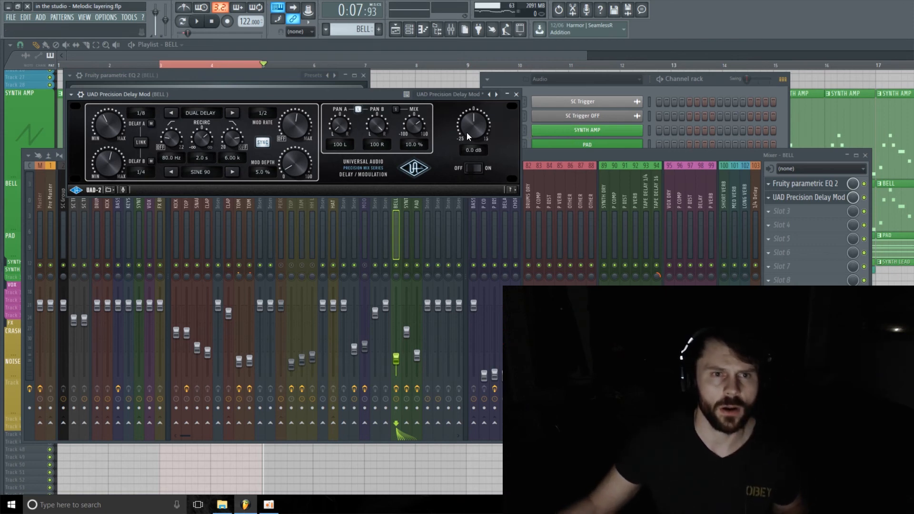
Set the BELL delay's mix to 18.1% and its output to 1.8 dB during playback, with SYNTH and PAD muted
key("space")
left_click_drag(417, 132, 414, 119)
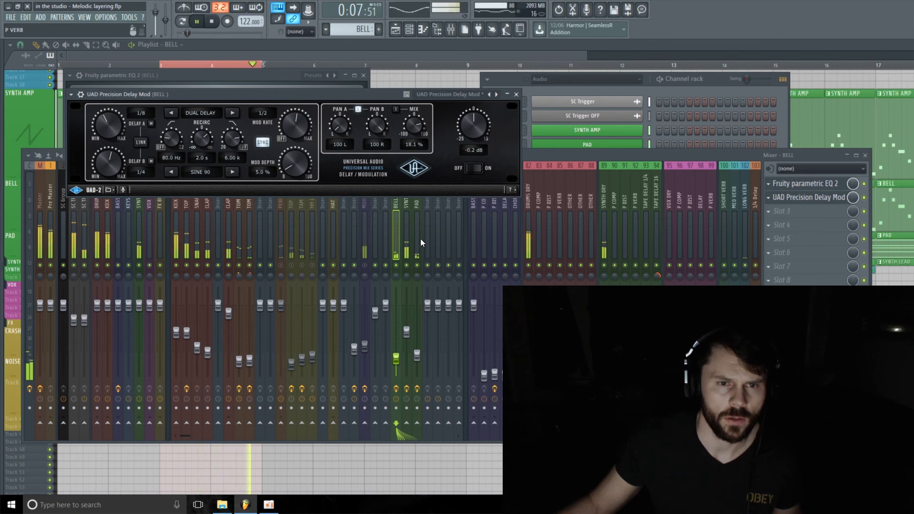
key("space")
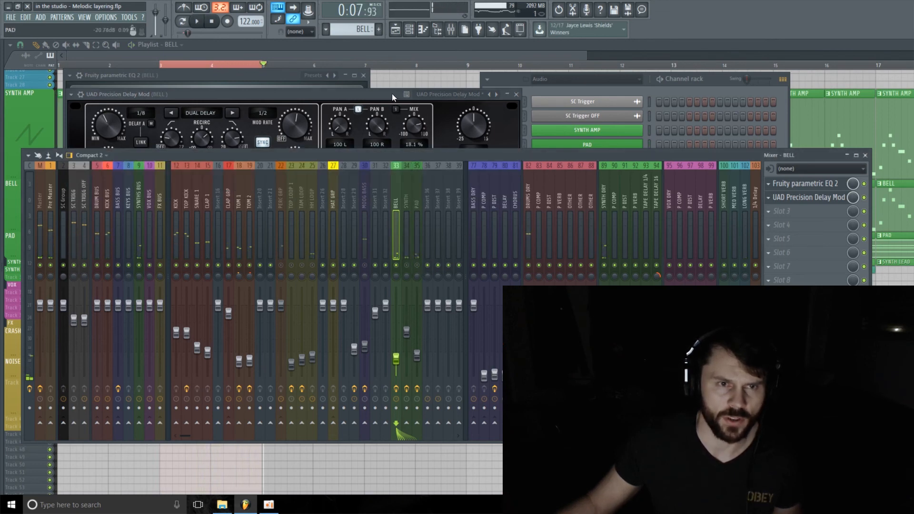
left_click_drag(392, 93, 387, 93)
key("space")
left_click_drag(465, 133, 465, 123)
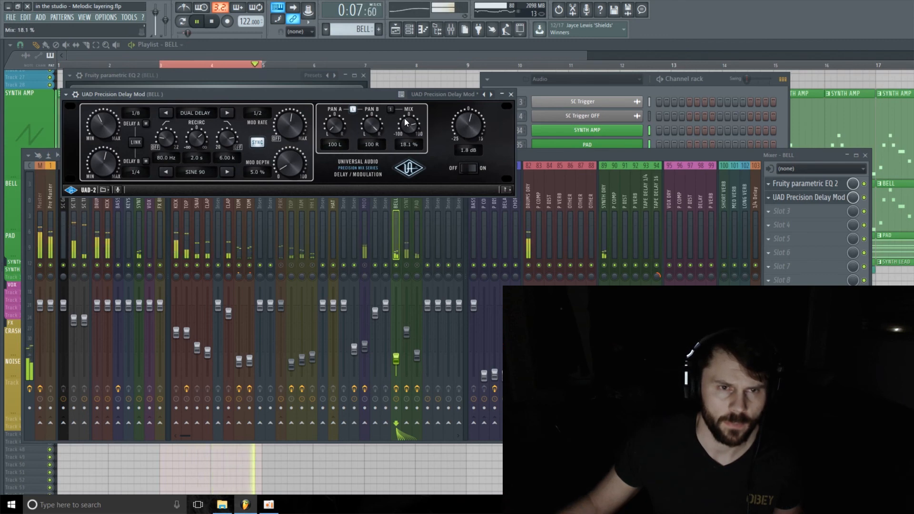
mouse_move(405, 120)
left_mouse_down()
mouse_move(405, 97)
mouse_move(411, 126)
left_mouse_up()
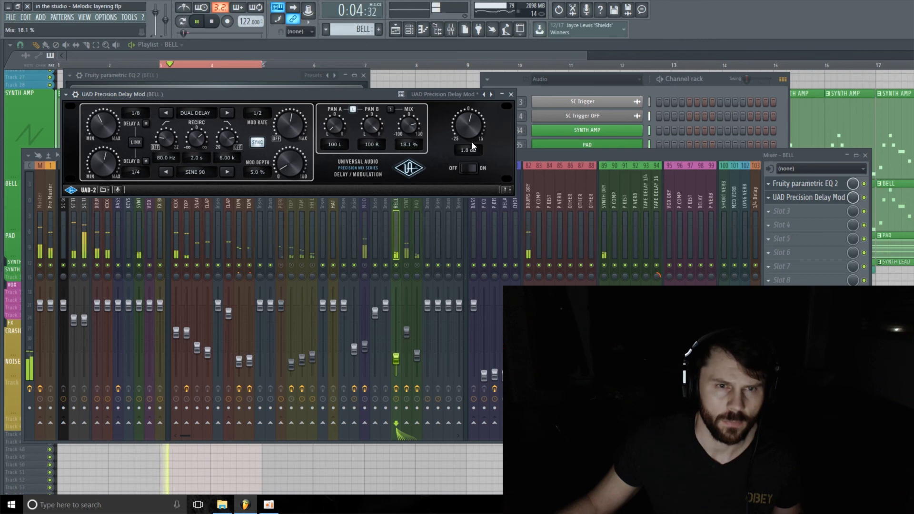
Compare the BELL with the delay switched off and on, and raise the delay mix to 20%
left_click(452, 169)
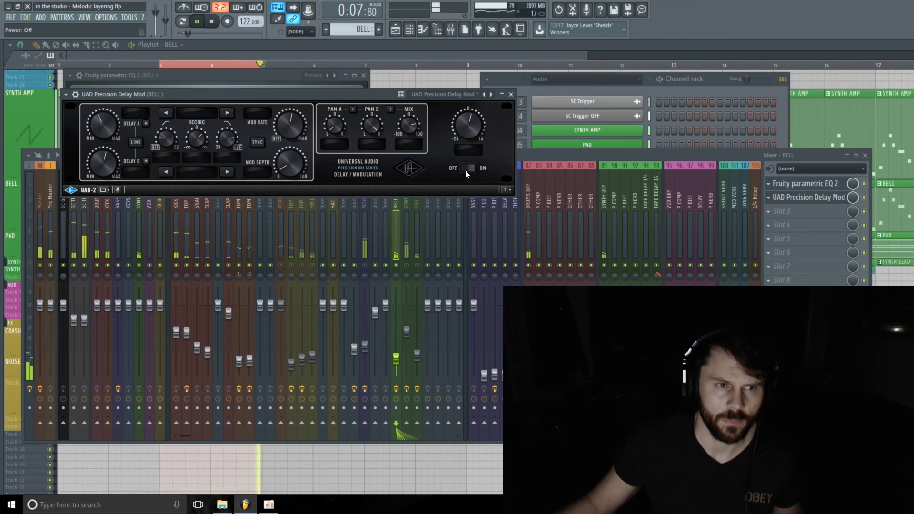
left_click(469, 168)
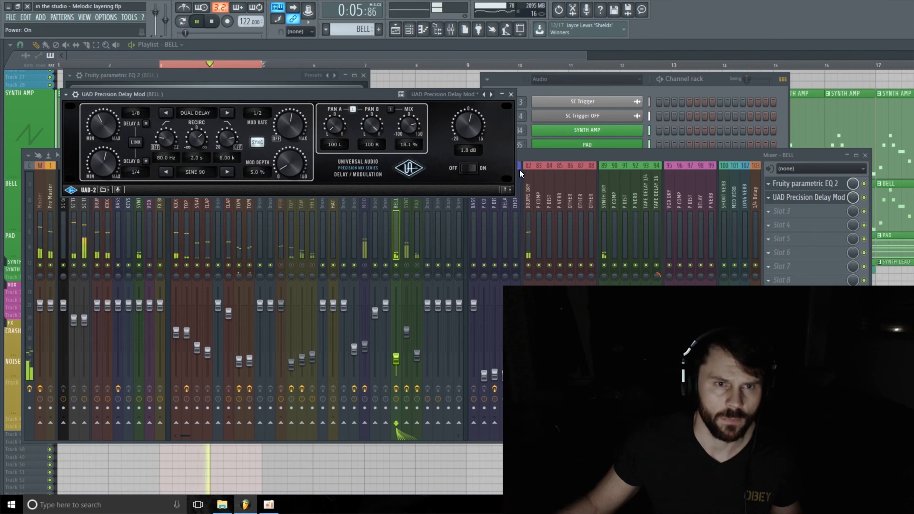
scroll(410, 126, "up", 2)
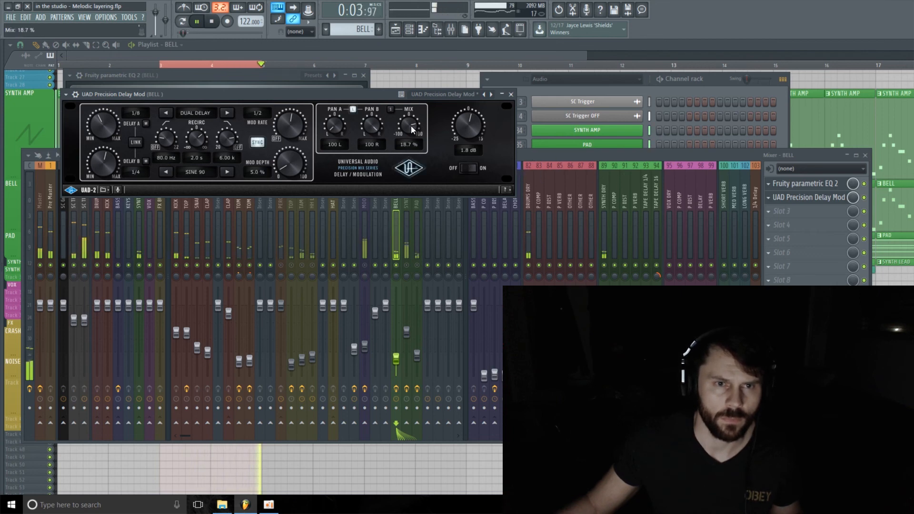
left_click(469, 168)
left_click(471, 169)
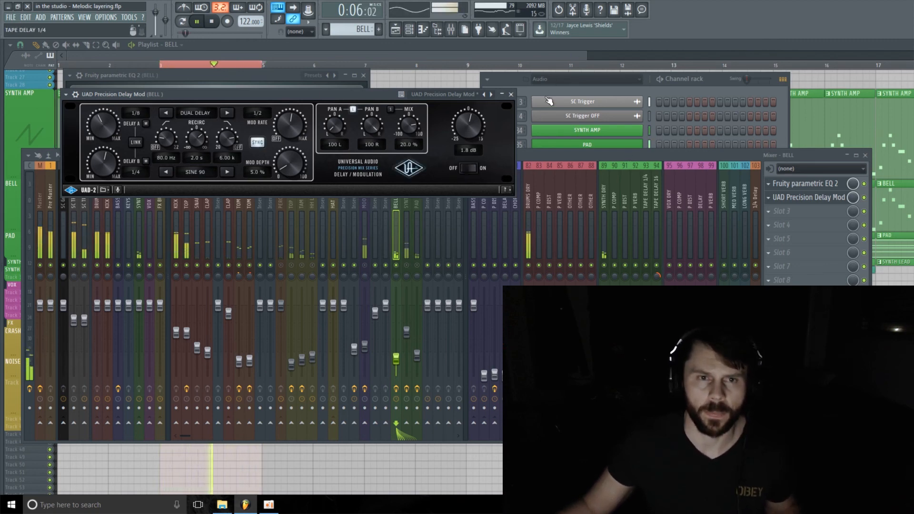
Play the loop with SYNTH and PAD active and move the high-pass of bx_cleansweep V2 on the SYNTH track to about 758 Hz
left_click(407, 275)
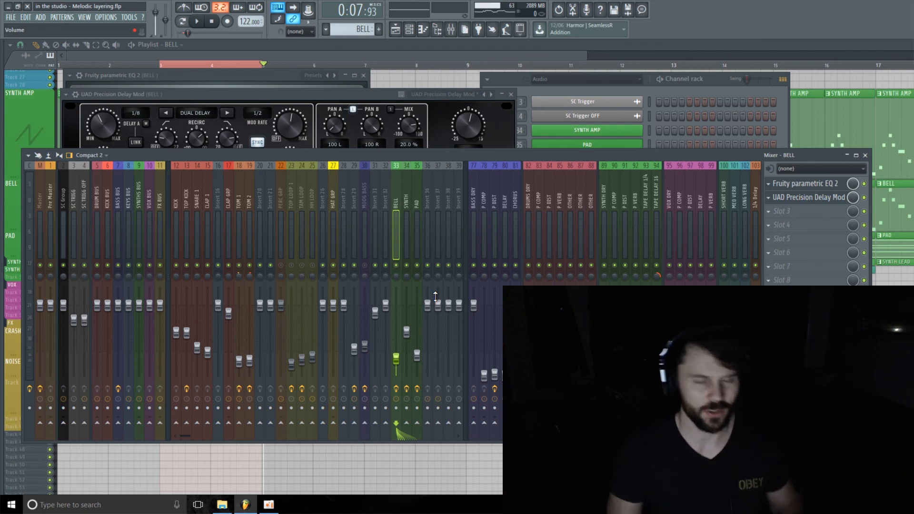
key("space")
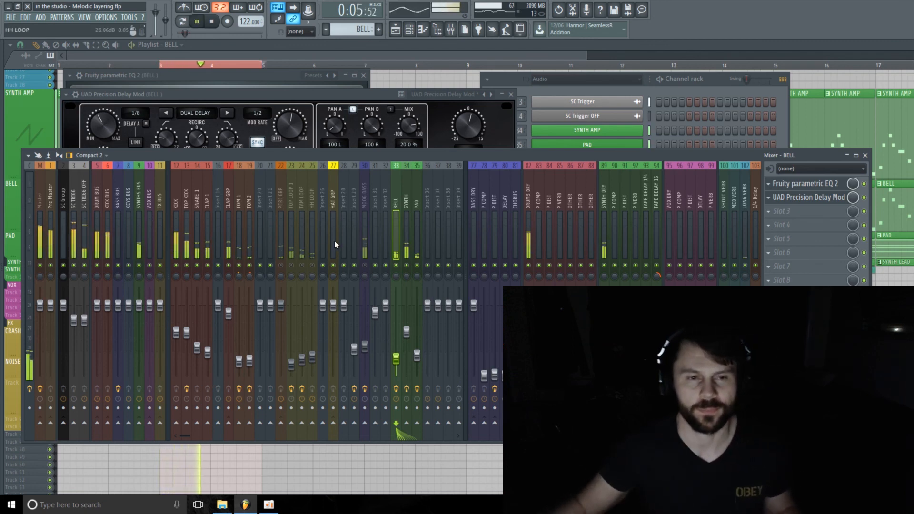
left_click(406, 207)
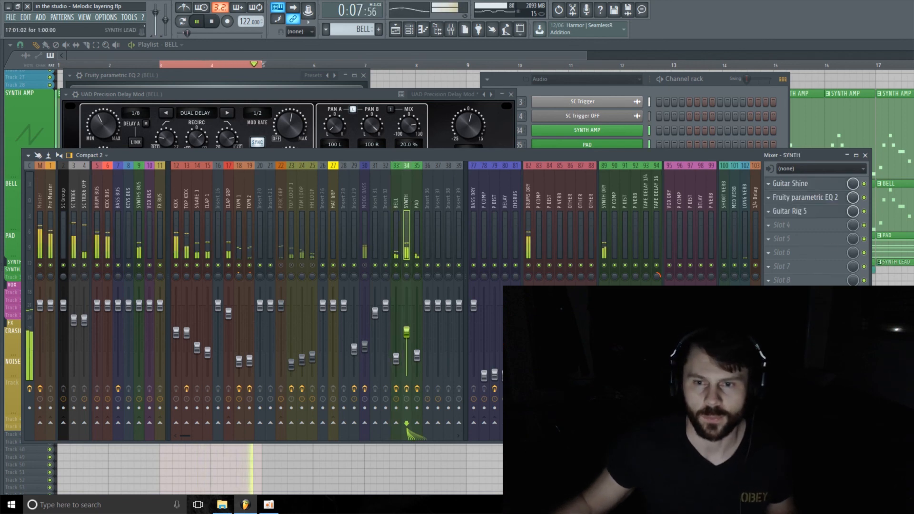
left_click(790, 183)
left_click_drag(321, 143, 322, 161)
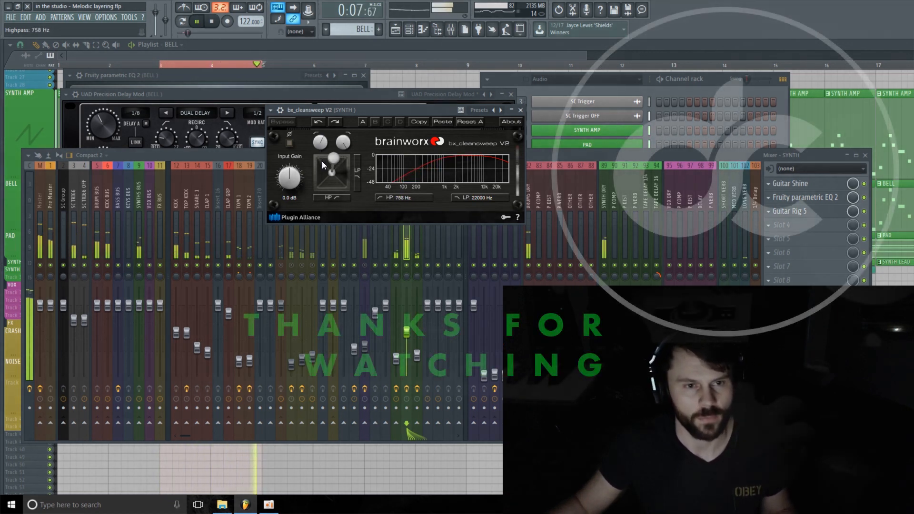
left_click(296, 269)
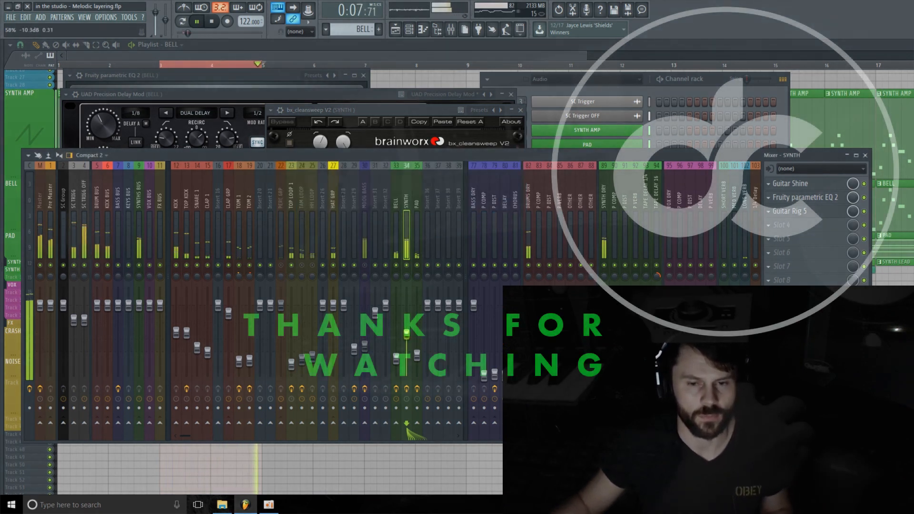